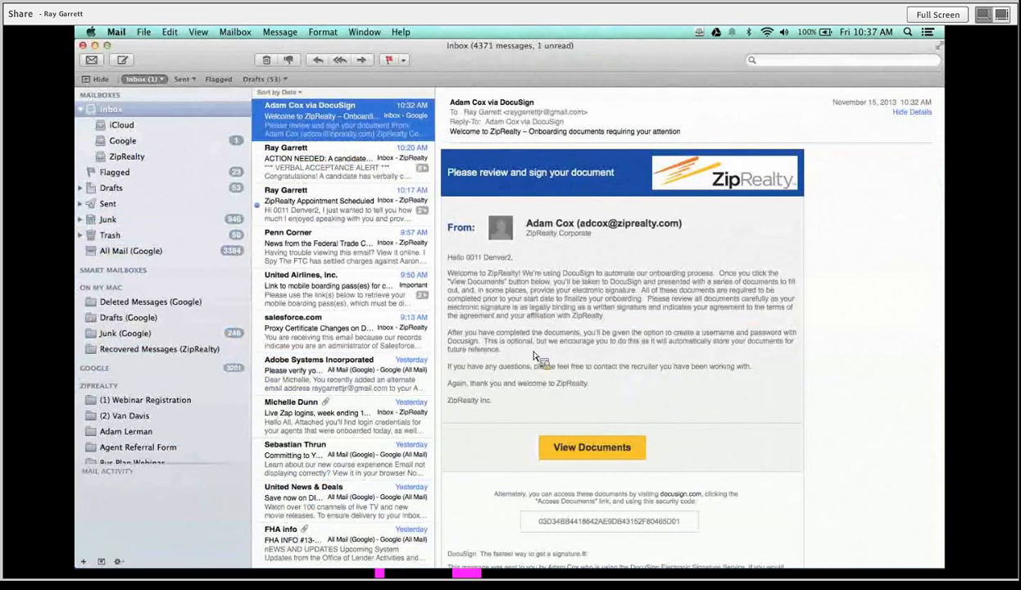
Open the ZipRealty documents from the email, accept electronic business terms, and start reviewing.
{"action": "left_click", "coordinate": [592, 450]}
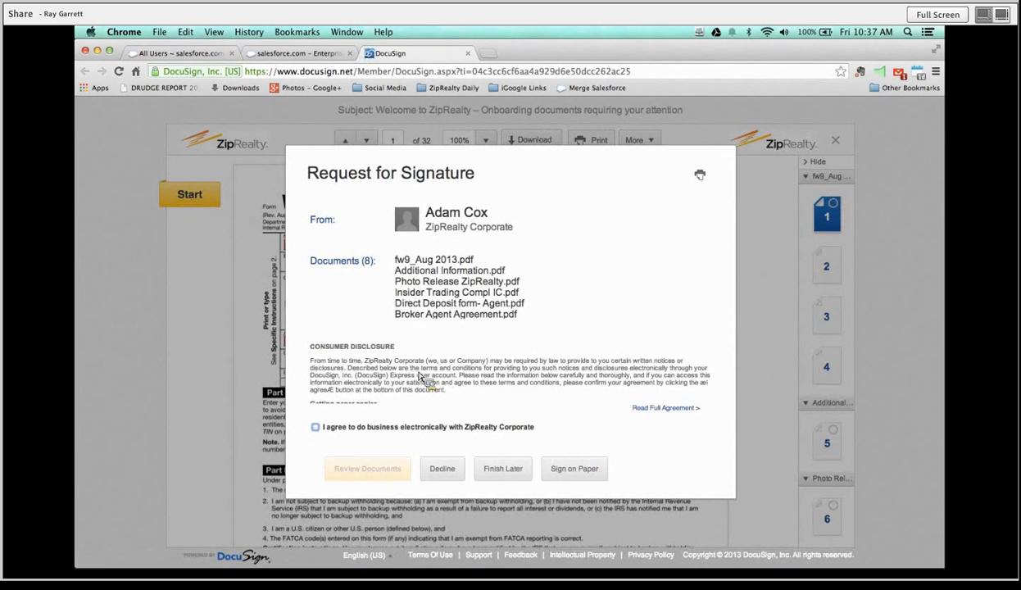
{"action": "left_click", "coordinate": [315, 427]}
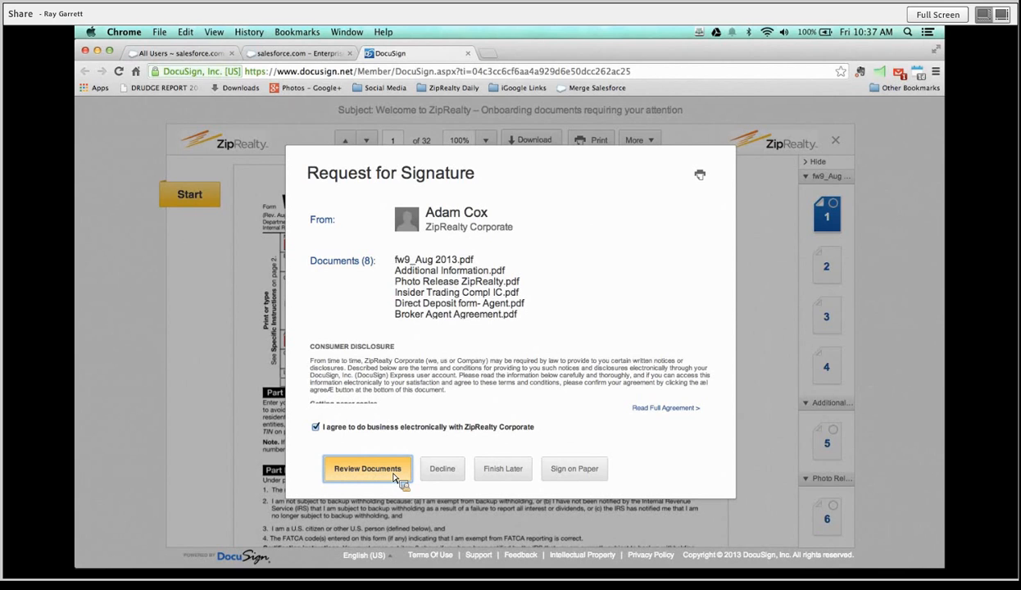
{"action": "left_click", "coordinate": [368, 469]}
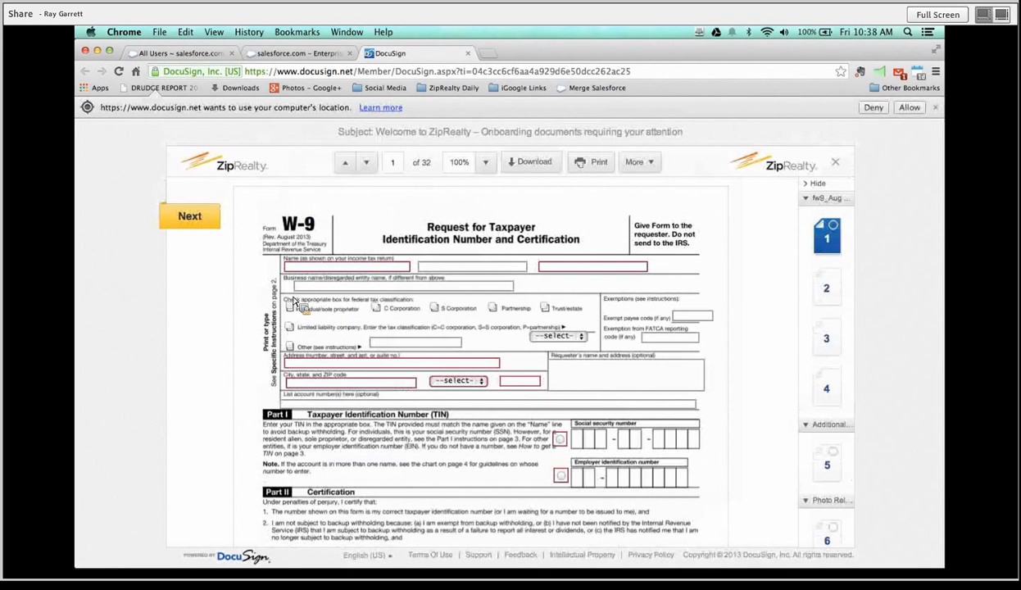
Enter the filer's first and last legal name on the W-9 and mark Individual/sole proprietor.
{"action": "left_click", "coordinate": [357, 270]}
{"action": "type", "text": "0011"}
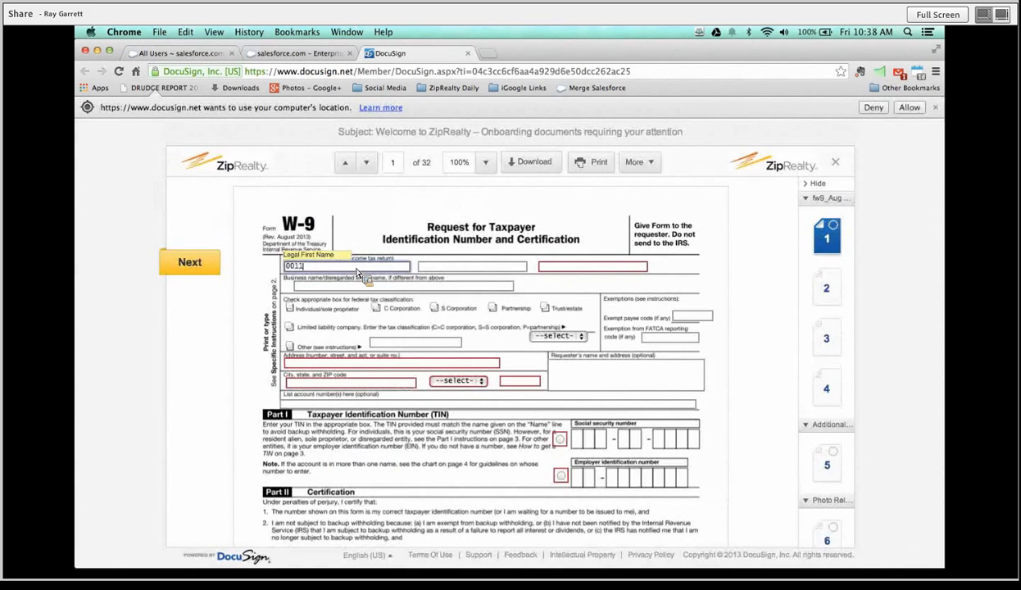
{"action": "key", "text": "Tab"}
{"action": "key", "text": "Tab"}
{"action": "type", "text": "De"}
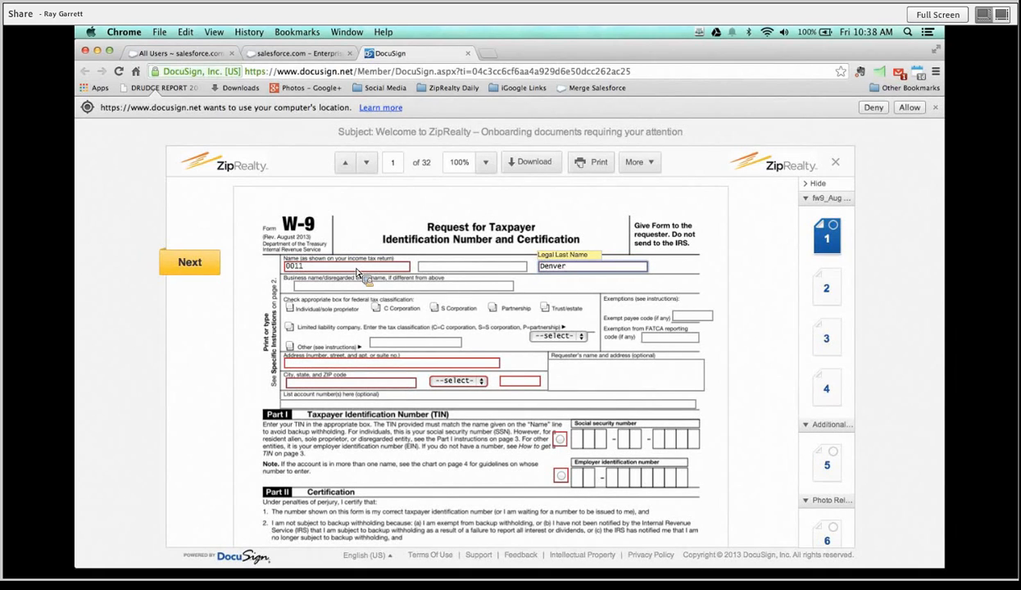
{"action": "key", "text": "Tab"}
{"action": "key", "text": "Tab"}
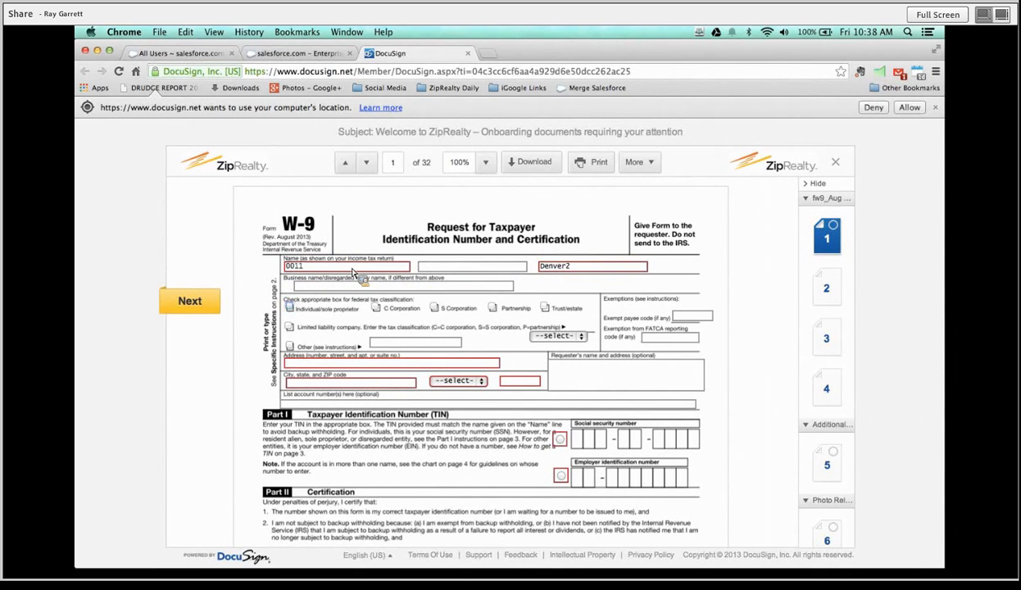
{"action": "left_click", "coordinate": [292, 304]}
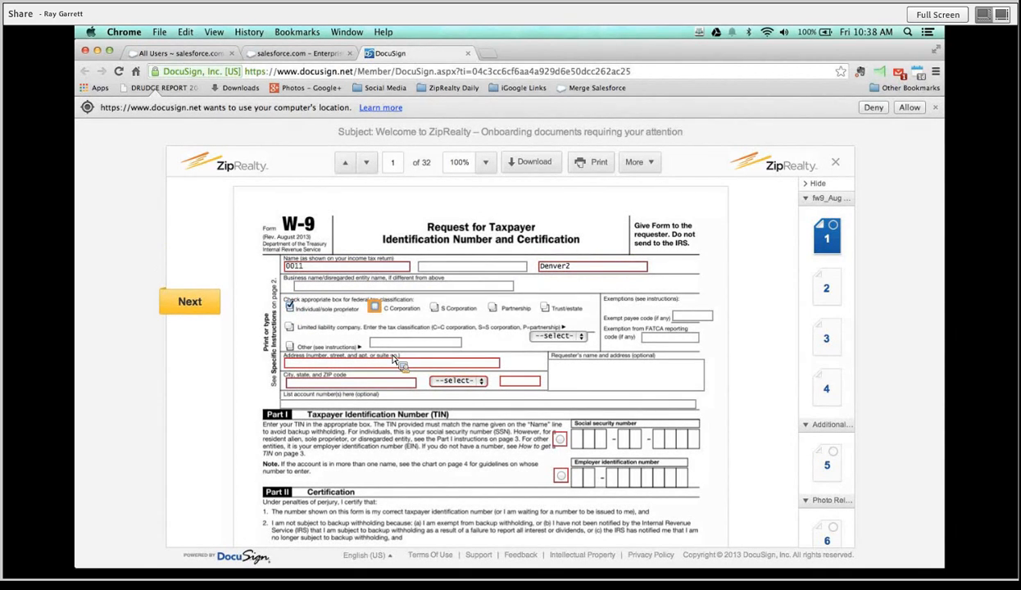
Fill in the W-9 street address, city, state NC and ZIP code, then advance.
{"action": "left_click", "coordinate": [317, 365]}
{"action": "type", "text": "123 Fake Street"}
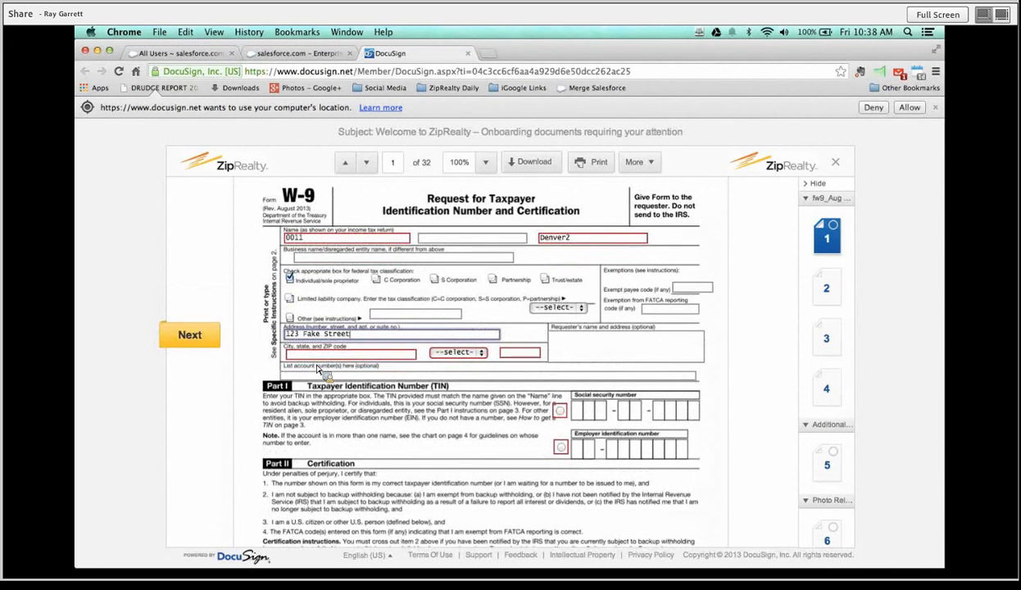
{"action": "key", "text": "Tab"}
{"action": "type", "text": "R"}
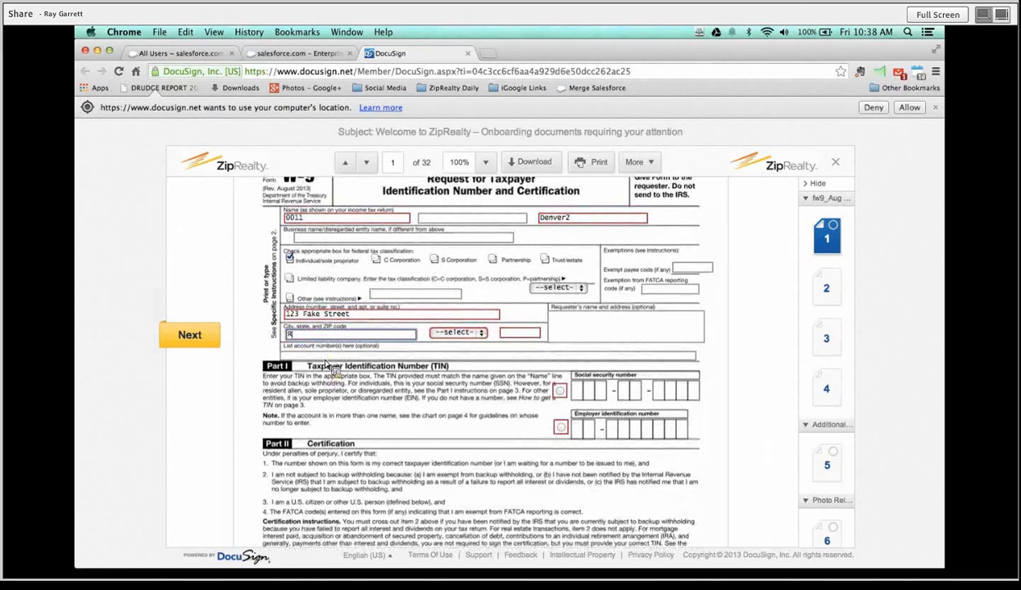
{"action": "key", "text": "Tab"}
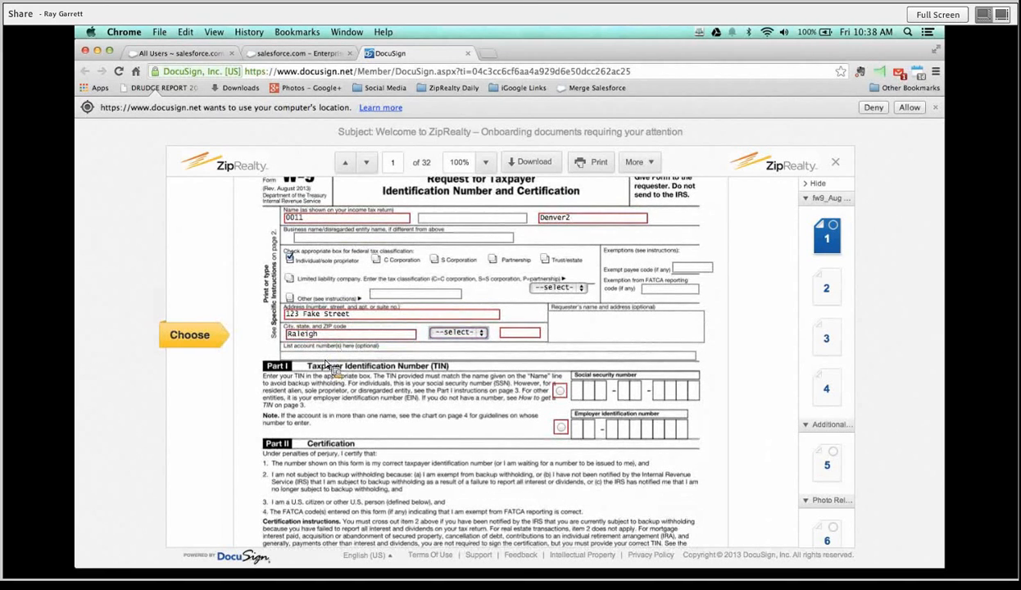
{"action": "left_click", "coordinate": [458, 332]}
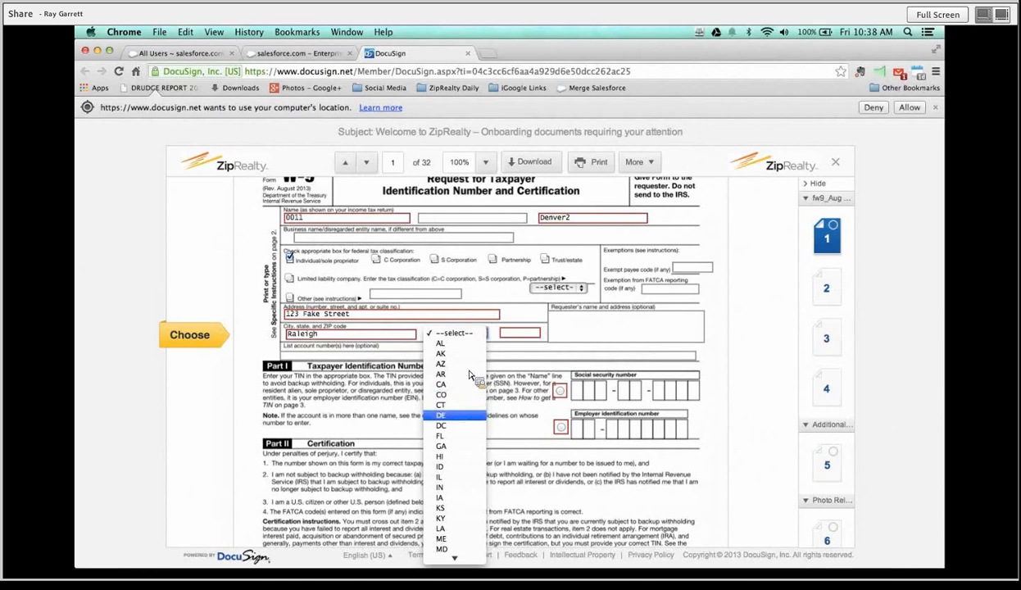
{"action": "scroll", "coordinate": [467, 450], "scroll_direction": "down", "scroll_amount": 5}
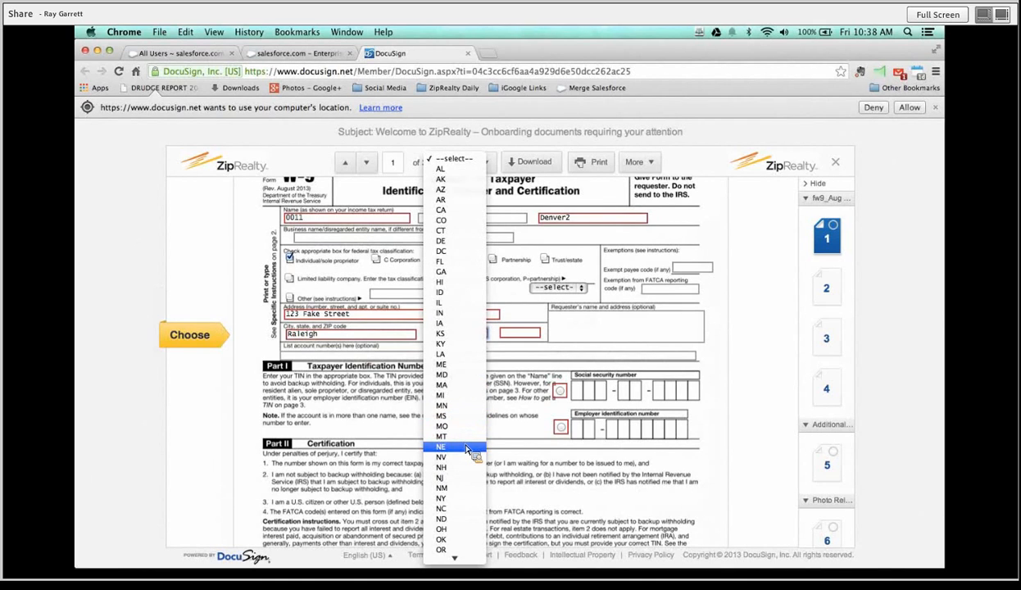
{"action": "left_click", "coordinate": [456, 508]}
{"action": "left_click", "coordinate": [515, 334]}
{"action": "type", "text": "27"}
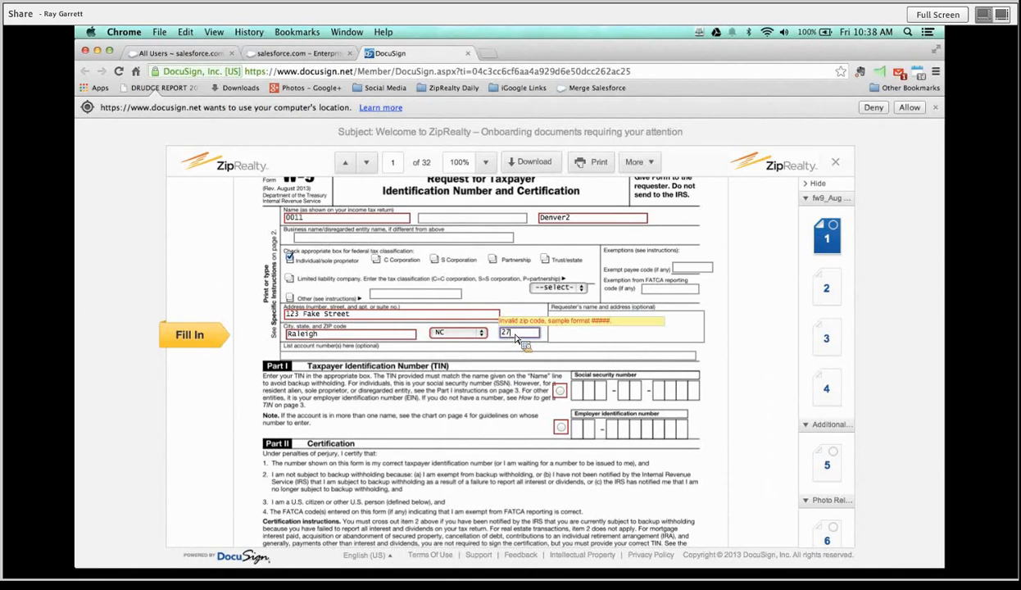
{"action": "type", "text": "617"}
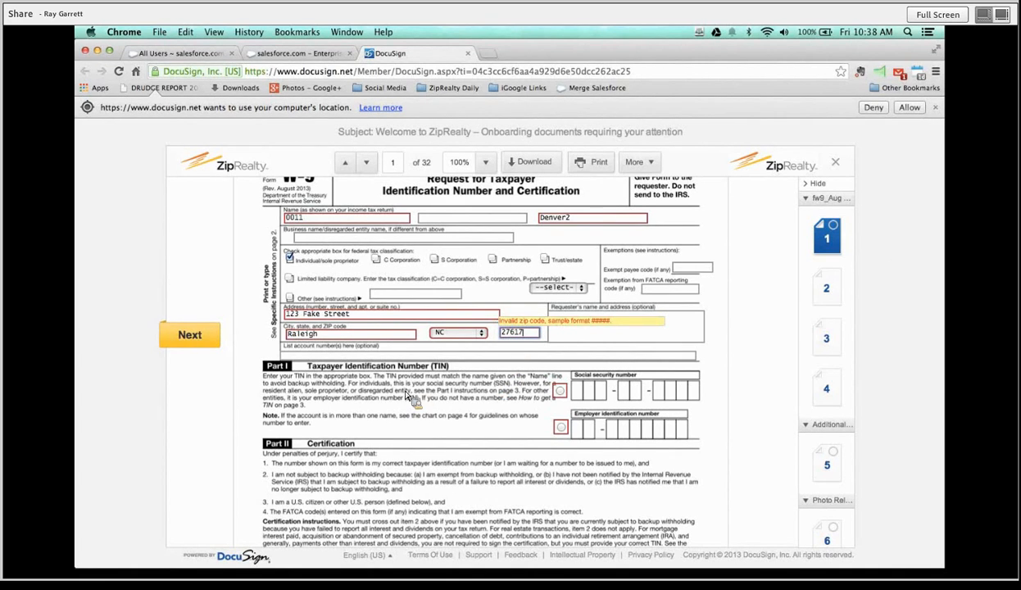
{"action": "left_click", "coordinate": [205, 339]}
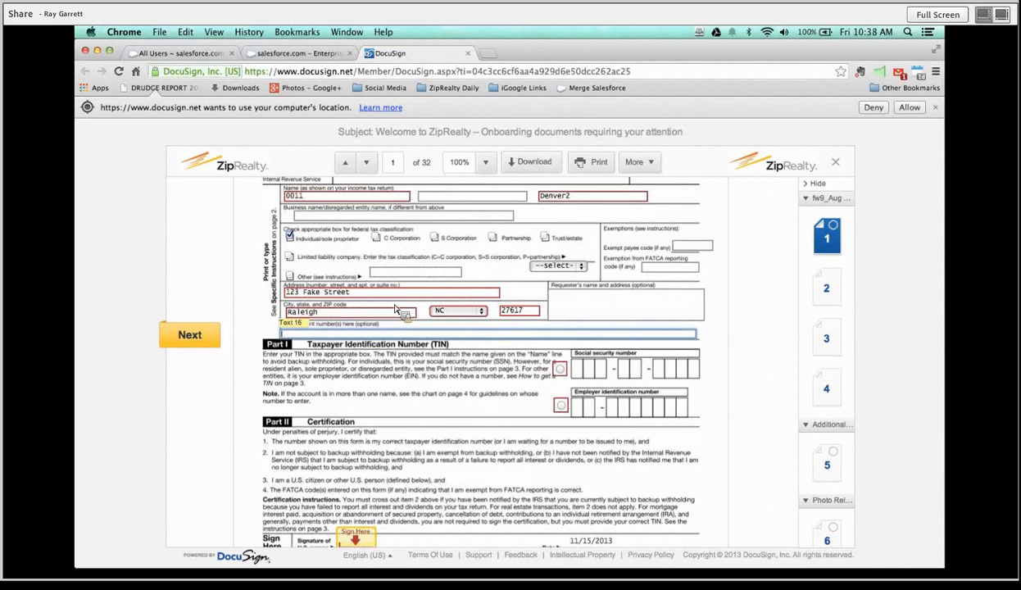
Choose the Social Security number option, enter the SSN, and go to the W-9 Sign Here tag.
{"action": "left_click", "coordinate": [291, 235]}
{"action": "left_click", "coordinate": [561, 368]}
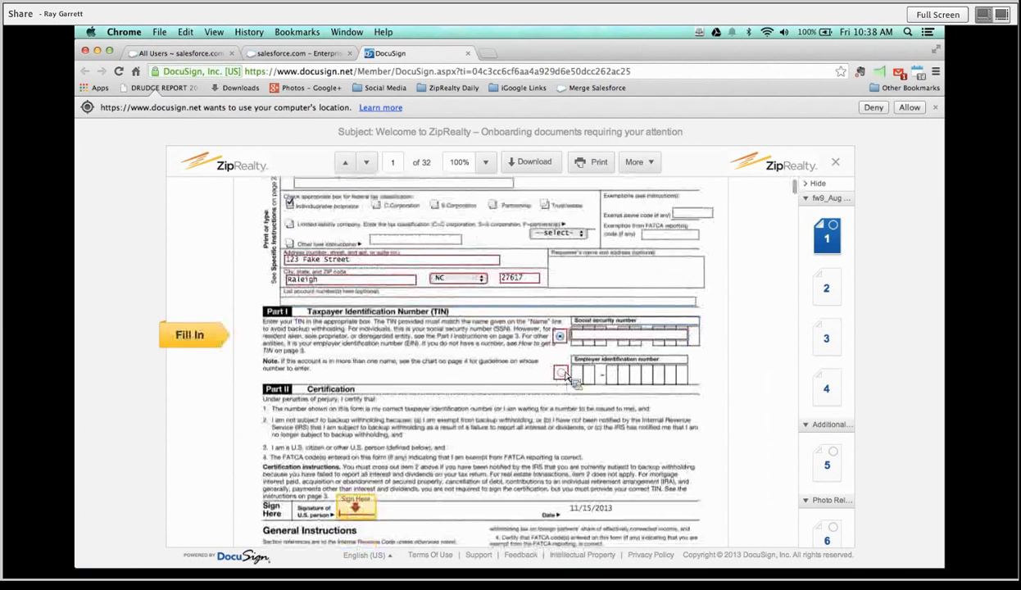
{"action": "type", "text": "111"}
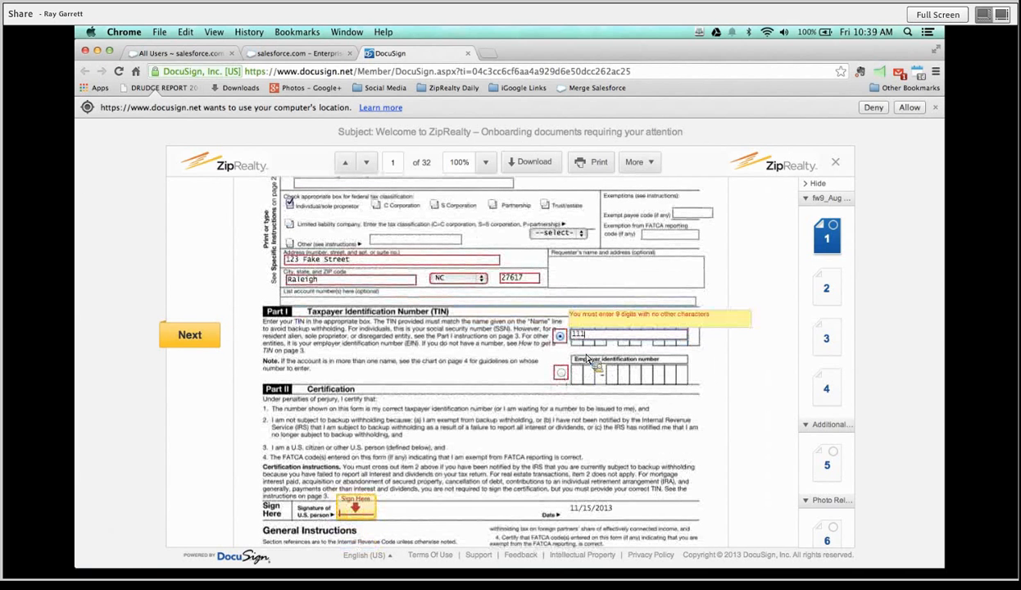
{"action": "type", "text": "111111"}
{"action": "left_click", "coordinate": [197, 335]}
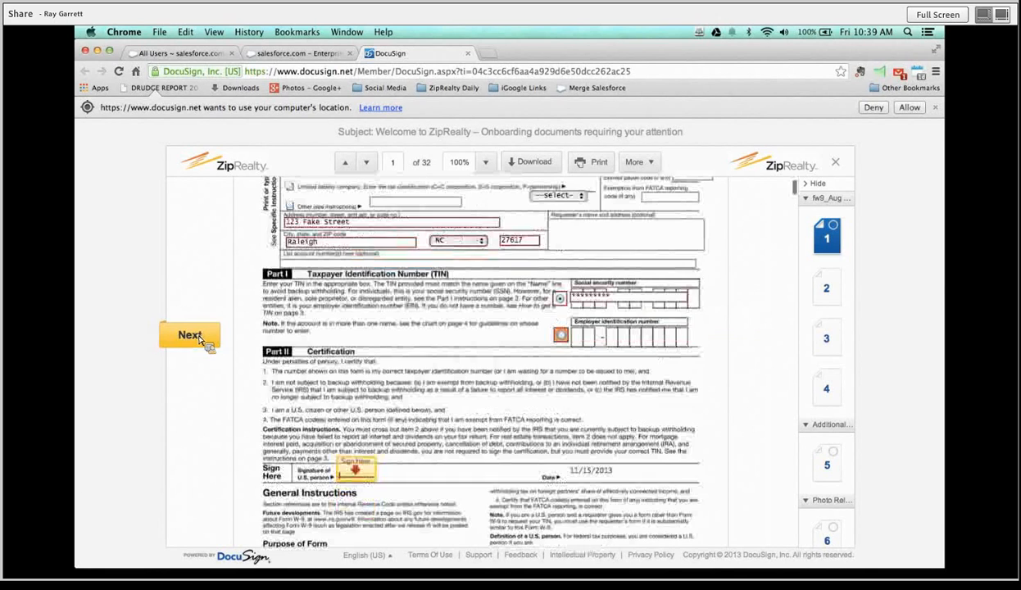
{"action": "left_click", "coordinate": [363, 472]}
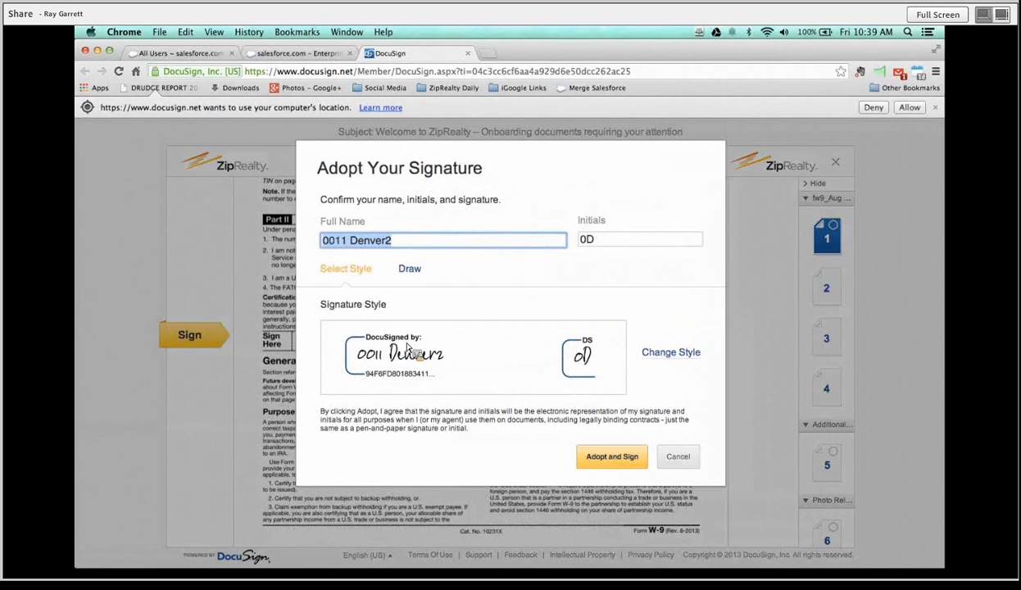
Draw a handwritten signature and adopt it to sign the W-9.
{"action": "left_click", "coordinate": [411, 271]}
{"action": "mouse_move", "coordinate": [350, 343]}
{"action": "left_mouse_down"}
{"action": "mouse_move", "coordinate": [365, 373]}
{"action": "mouse_move", "coordinate": [390, 332]}
{"action": "mouse_move", "coordinate": [385, 361]}
{"action": "mouse_move", "coordinate": [423, 339]}
{"action": "mouse_move", "coordinate": [501, 351]}
{"action": "mouse_move", "coordinate": [418, 371]}
{"action": "mouse_move", "coordinate": [443, 377]}
{"action": "mouse_move", "coordinate": [460, 358]}
{"action": "left_mouse_up"}
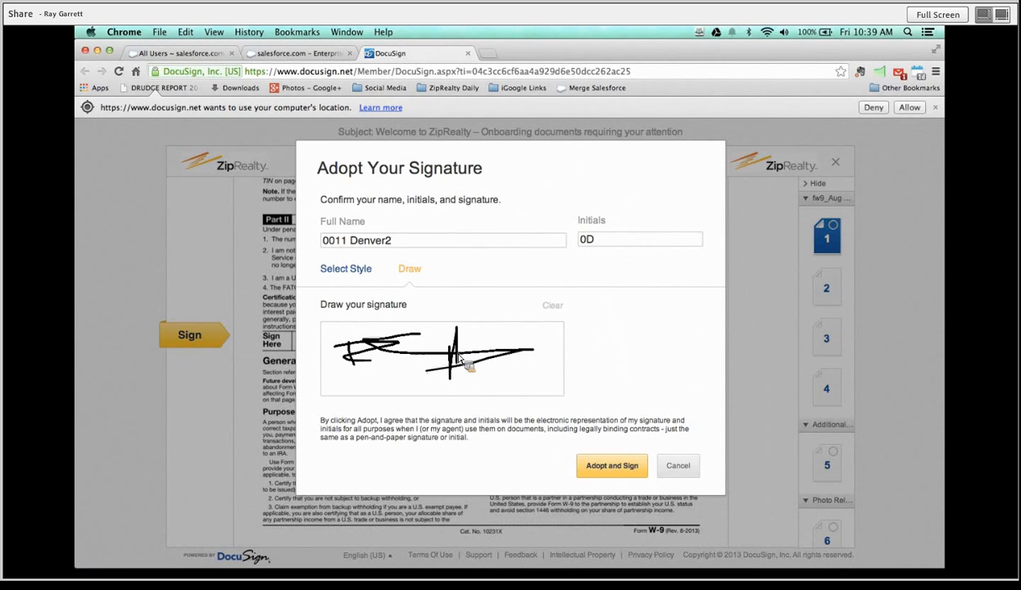
{"action": "left_click", "coordinate": [630, 477]}
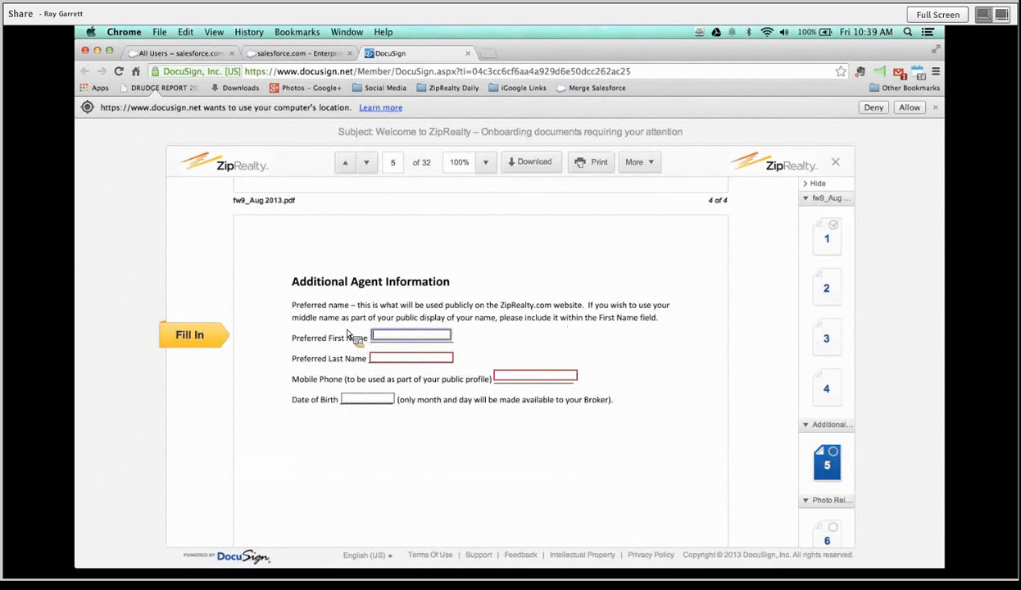
Enter the agent's preferred last name, mobile phone number and date of birth on Additional Agent Information.
{"action": "scroll", "coordinate": [523, 278], "scroll_direction": "up", "scroll_amount": 15}
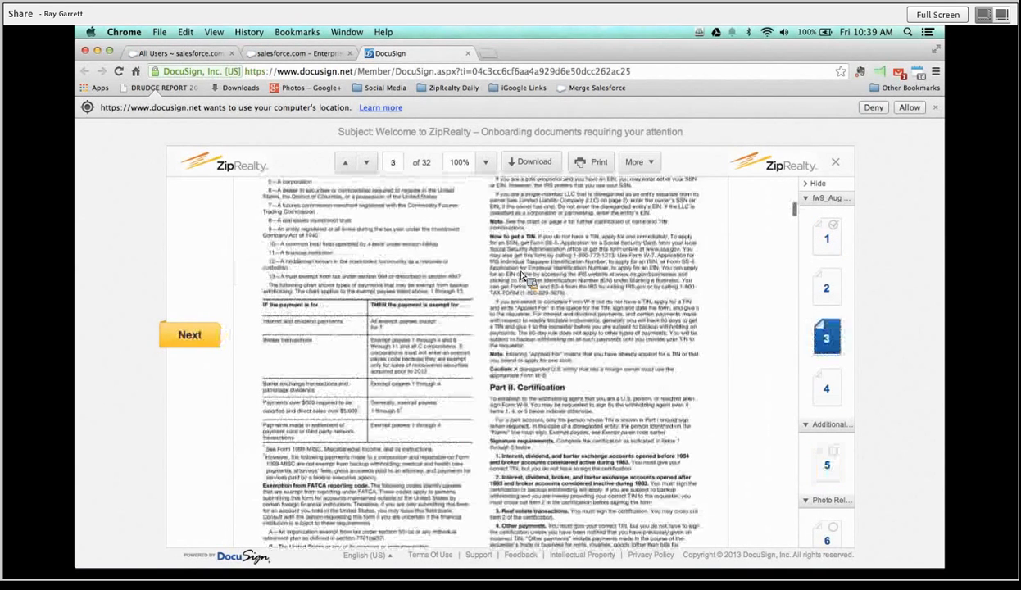
{"action": "scroll", "coordinate": [522, 276], "scroll_direction": "down", "scroll_amount": 15}
{"action": "scroll", "coordinate": [521, 277], "scroll_direction": "up", "scroll_amount": 1}
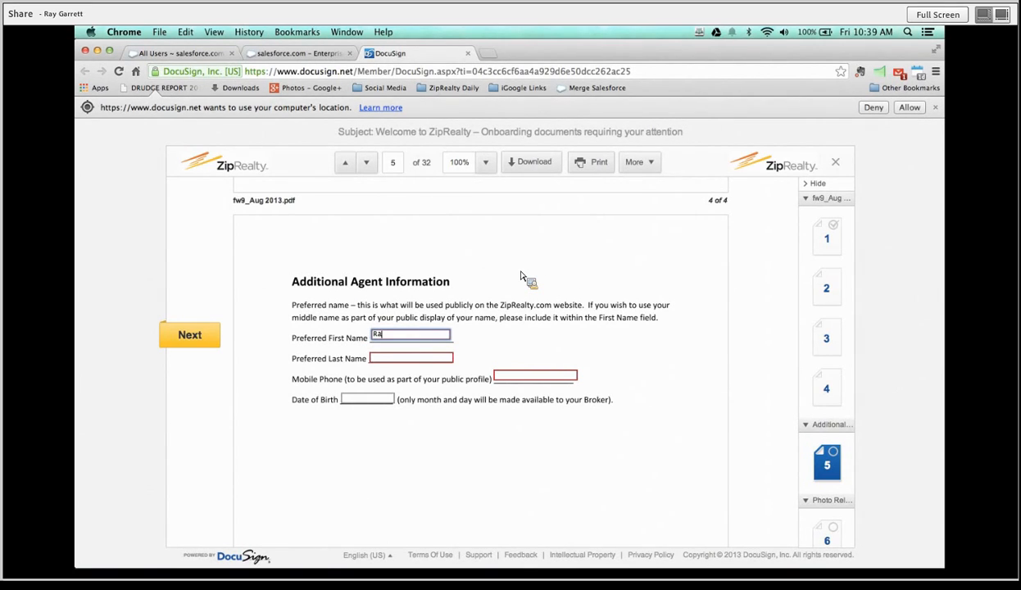
{"action": "key", "text": "Tab"}
{"action": "type", "text": "Garrett"}
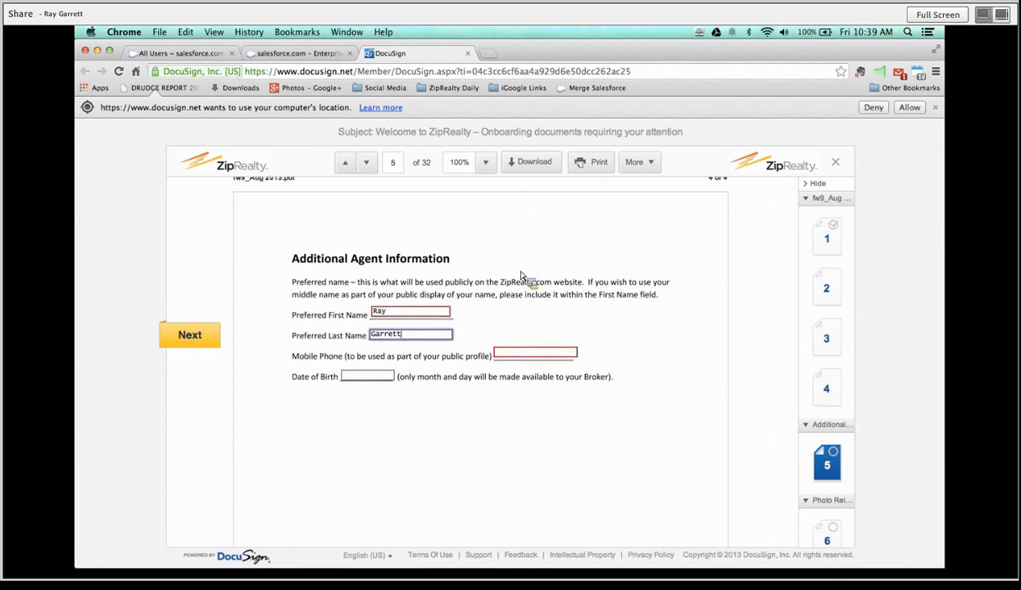
{"action": "key", "text": "Tab"}
{"action": "type", "text": "804"}
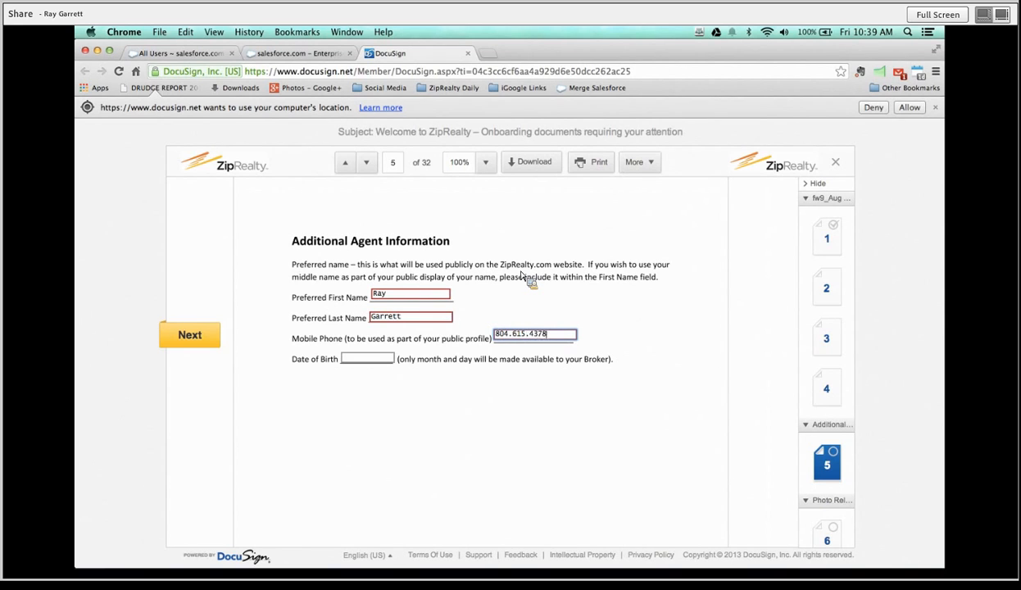
{"action": "left_click", "coordinate": [366, 358]}
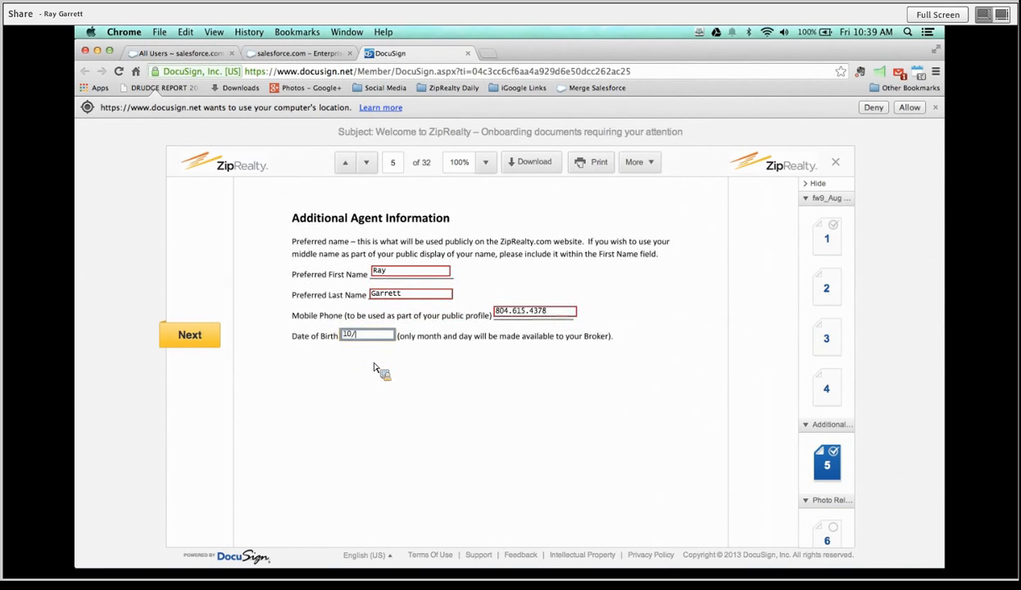
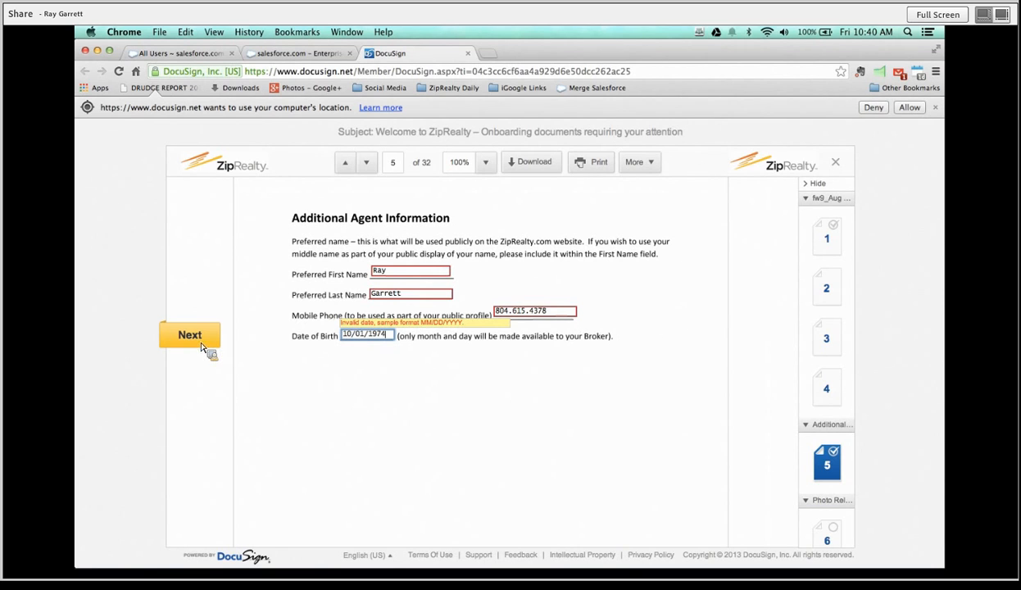
Sign the photo release on page 6 and the insider trading acknowledgment on page 8.
{"action": "left_click", "coordinate": [197, 338]}
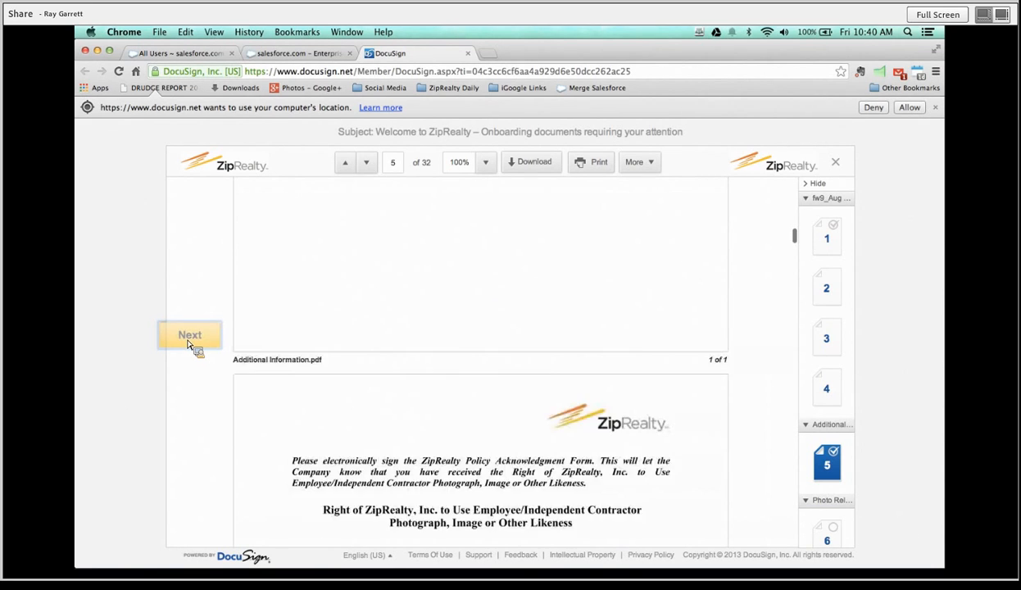
{"action": "scroll", "coordinate": [452, 251], "scroll_direction": "up", "scroll_amount": 5}
{"action": "scroll", "coordinate": [447, 246], "scroll_direction": "down", "scroll_amount": 4}
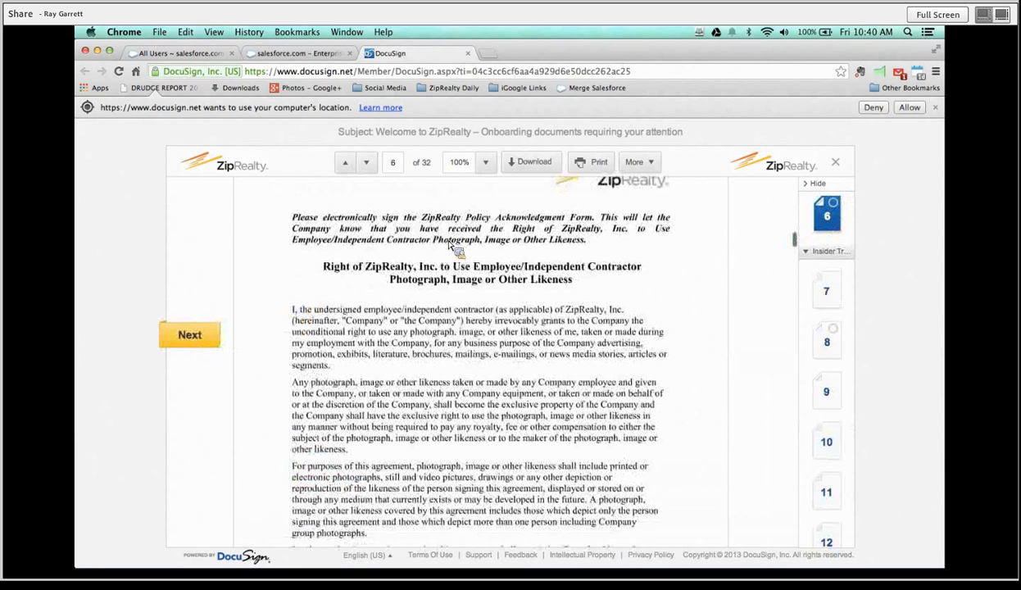
{"action": "left_click", "coordinate": [322, 395]}
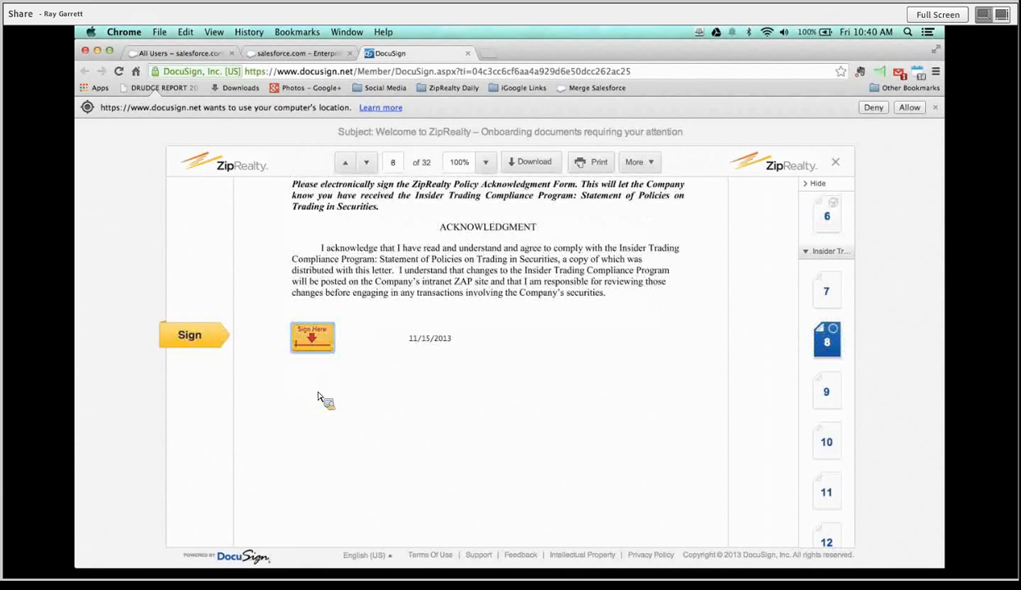
{"action": "scroll", "coordinate": [414, 357], "scroll_direction": "up", "scroll_amount": 3}
{"action": "scroll", "coordinate": [412, 358], "scroll_direction": "down", "scroll_amount": 1}
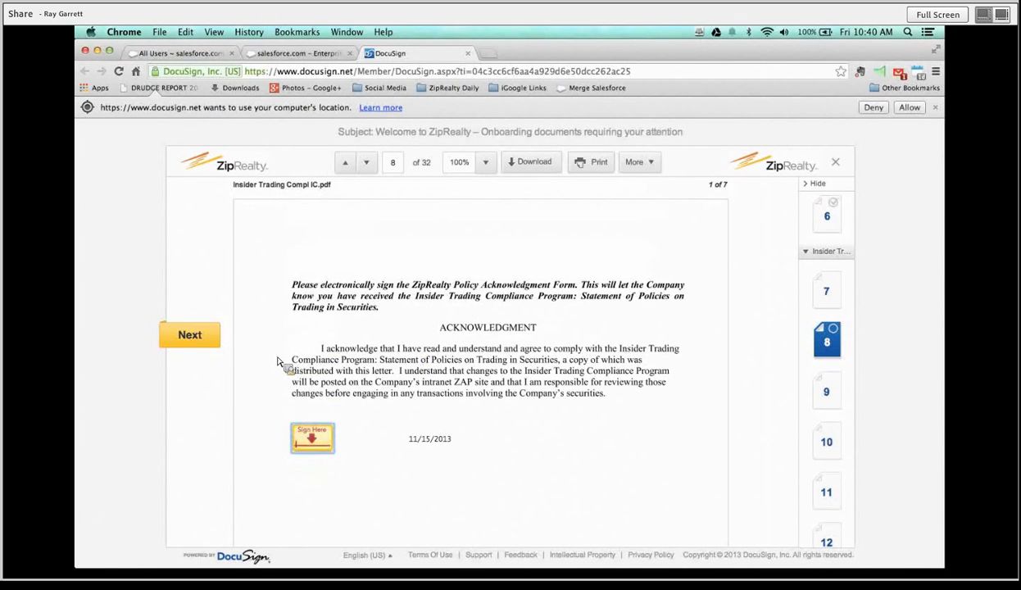
{"action": "left_click", "coordinate": [323, 441]}
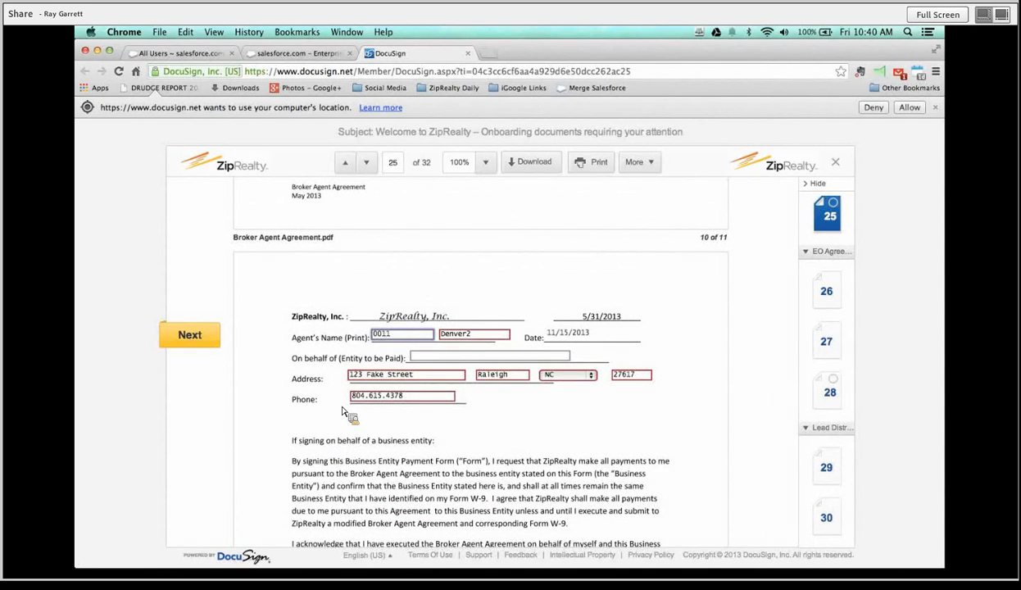
Scroll through the Broker Agent Agreement and sign it on page 25.
{"action": "scroll", "coordinate": [342, 414], "scroll_direction": "up", "scroll_amount": 8}
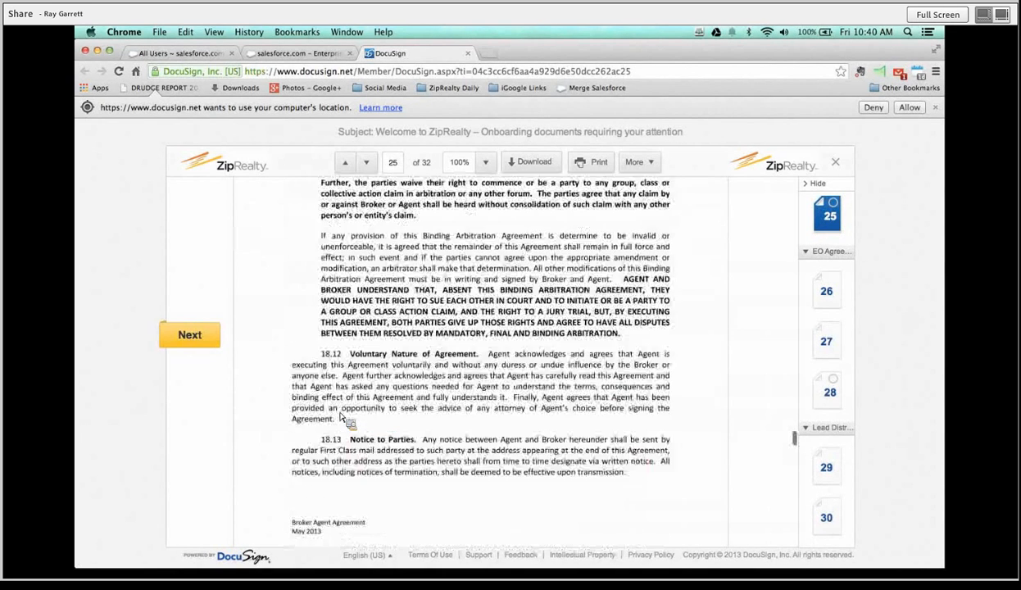
{"action": "scroll", "coordinate": [343, 417], "scroll_direction": "up", "scroll_amount": 10}
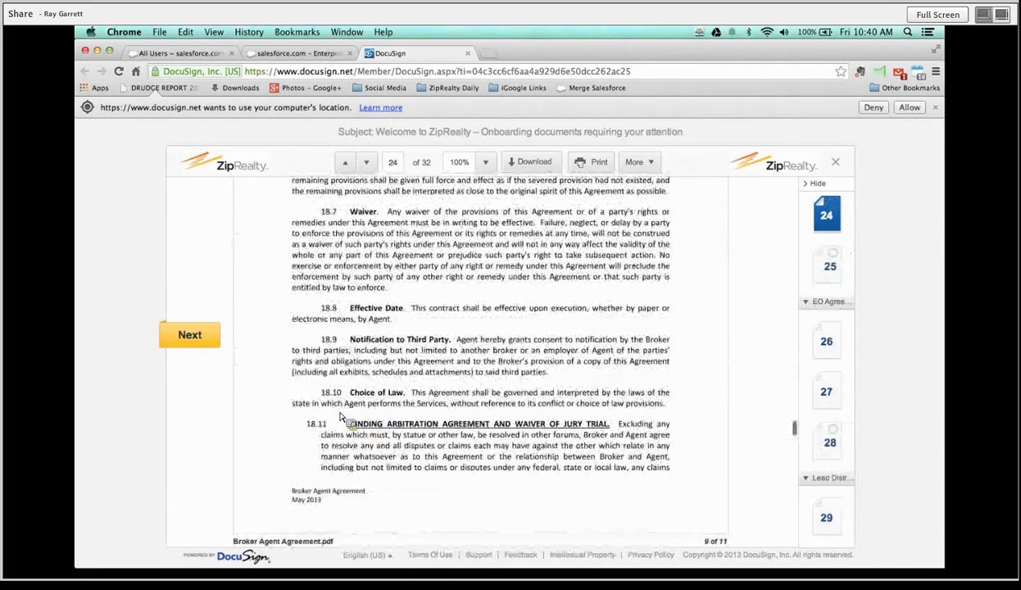
{"action": "scroll", "coordinate": [342, 416], "scroll_direction": "up", "scroll_amount": 3}
{"action": "scroll", "coordinate": [343, 416], "scroll_direction": "up", "scroll_amount": 5}
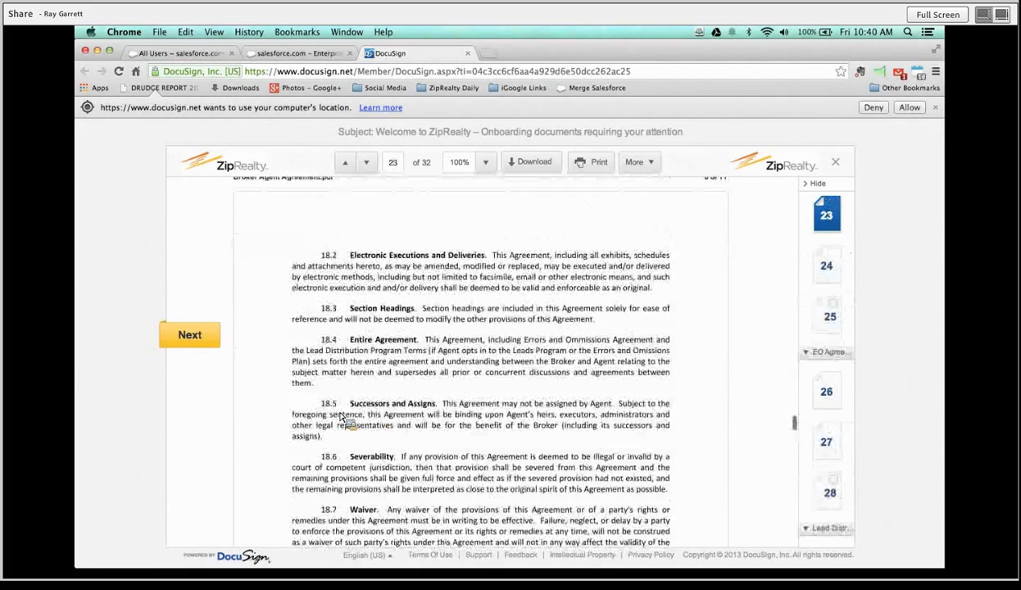
{"action": "scroll", "coordinate": [342, 416], "scroll_direction": "up", "scroll_amount": 10}
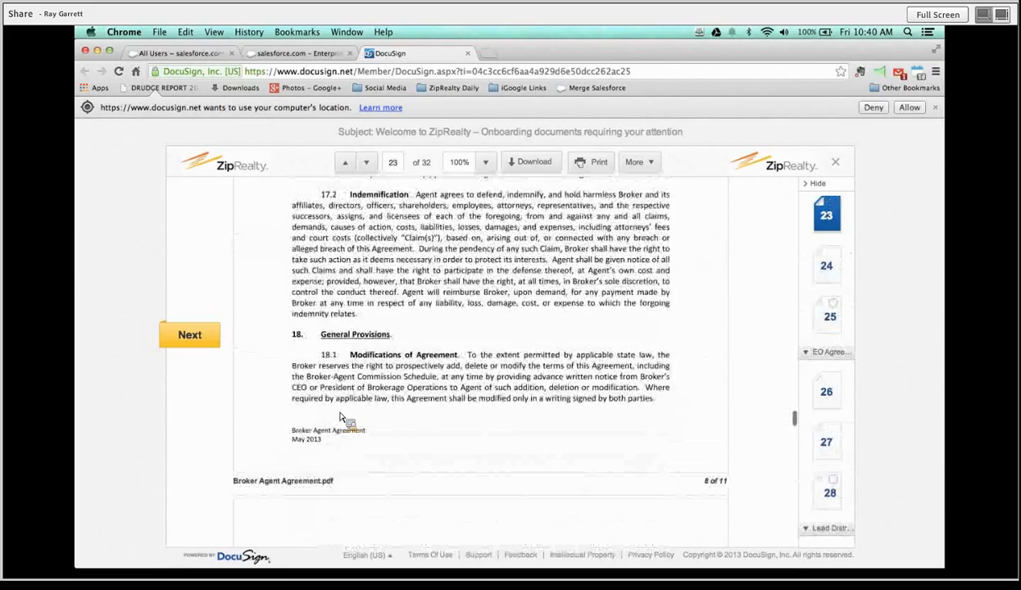
{"action": "scroll", "coordinate": [343, 417], "scroll_direction": "down", "scroll_amount": 10}
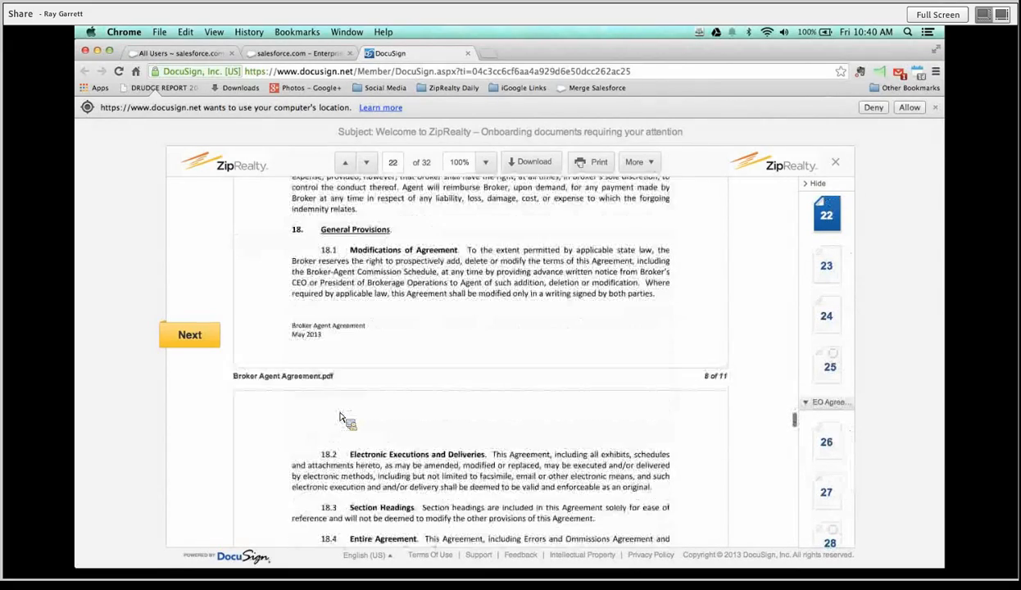
{"action": "scroll", "coordinate": [342, 417], "scroll_direction": "down", "scroll_amount": 10}
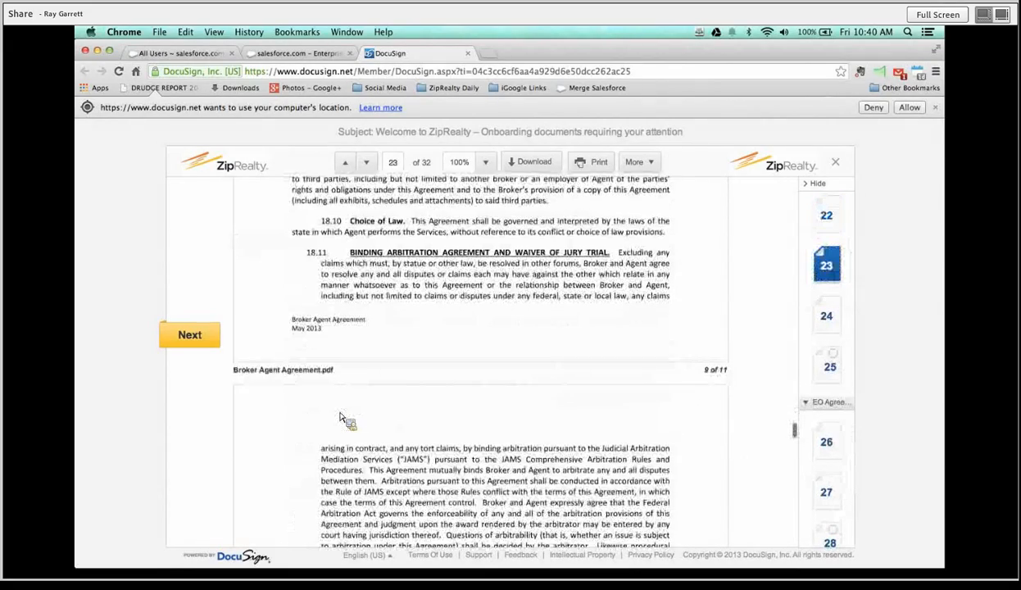
{"action": "scroll", "coordinate": [343, 417], "scroll_direction": "down", "scroll_amount": 3}
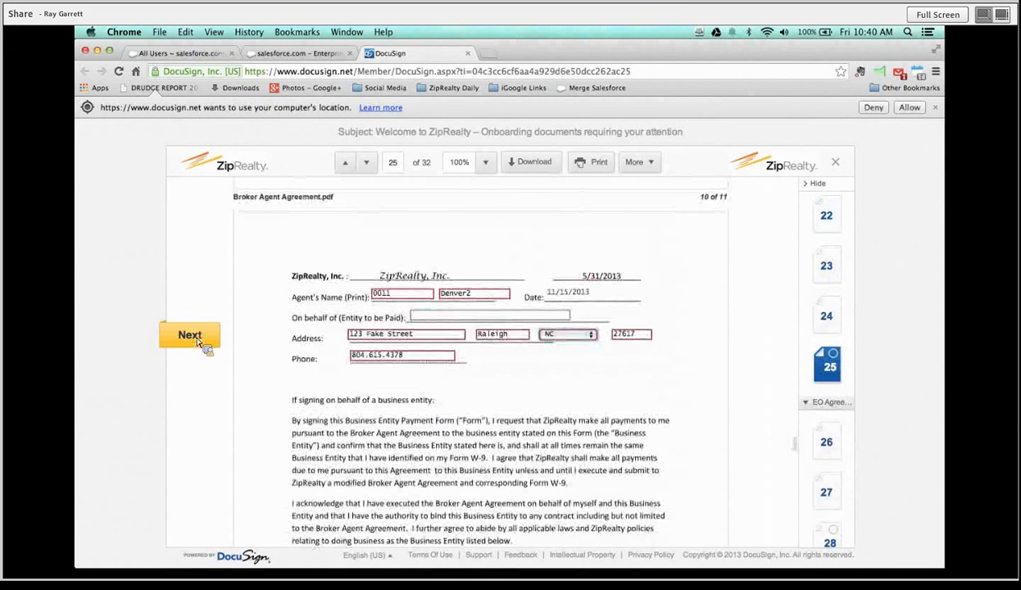
{"action": "left_click", "coordinate": [190, 336]}
{"action": "left_click", "coordinate": [199, 339]}
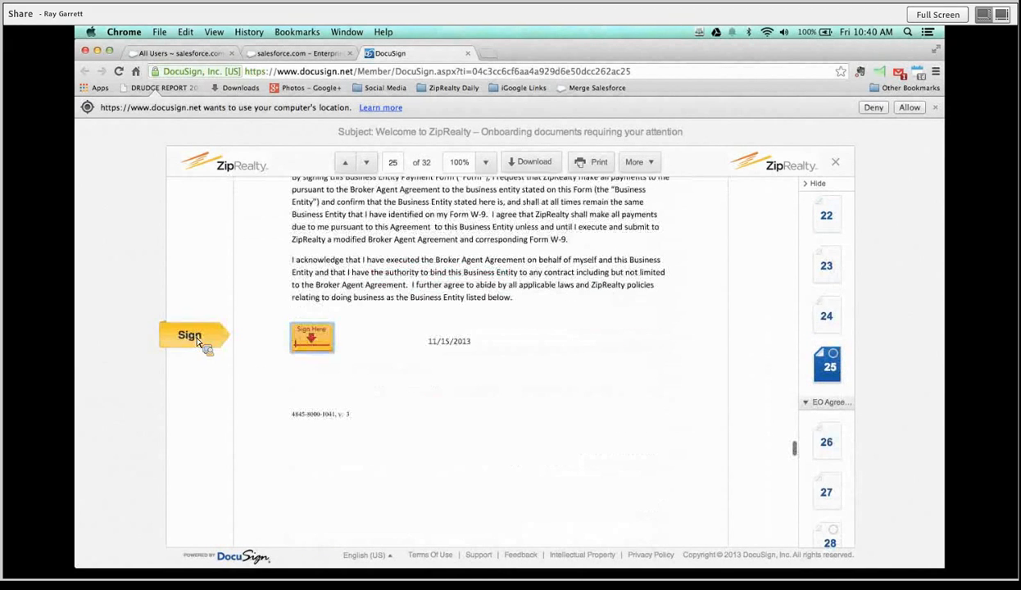
{"action": "left_click", "coordinate": [308, 339]}
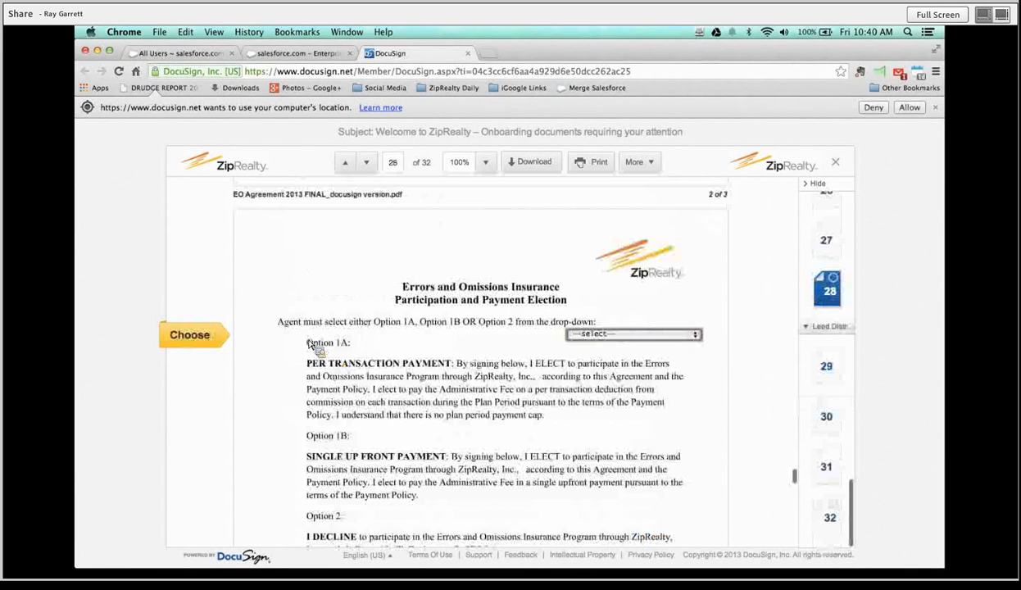
Pick an Errors and Omissions payment option and sign the E&O election.
{"action": "left_click", "coordinate": [696, 336]}
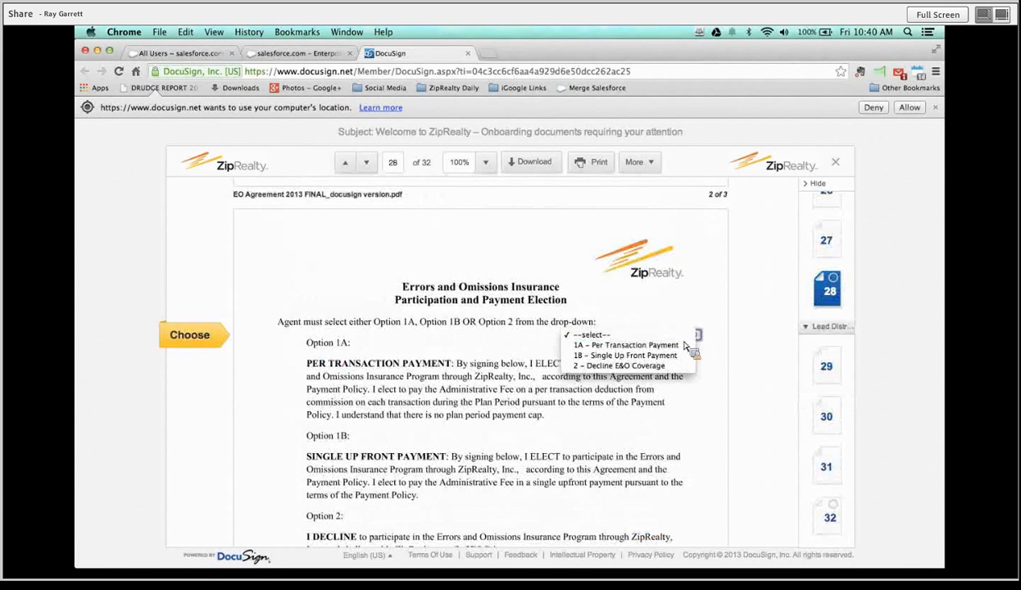
{"action": "left_click", "coordinate": [633, 348]}
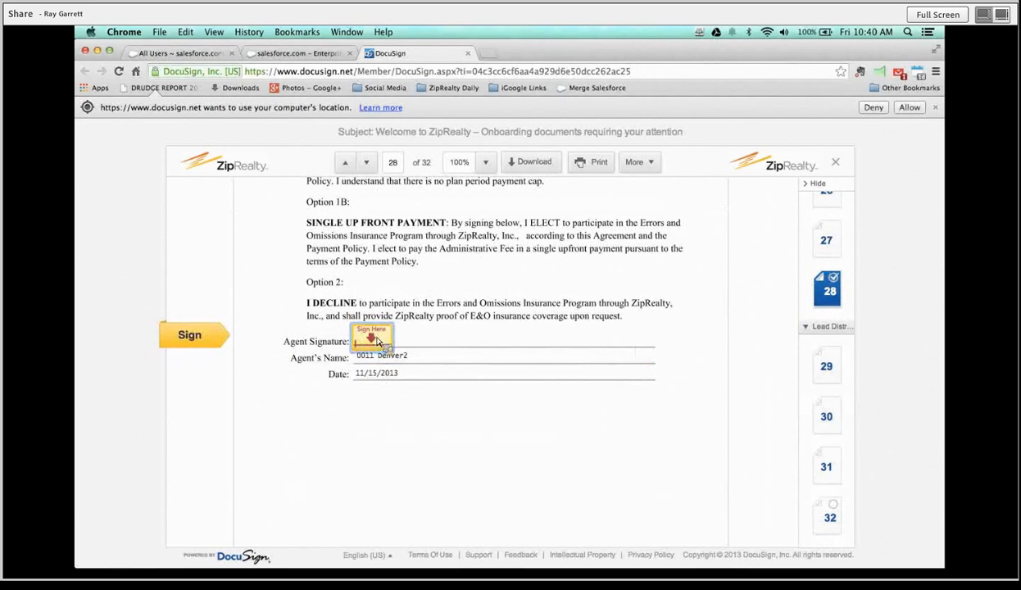
{"action": "left_click", "coordinate": [373, 337]}
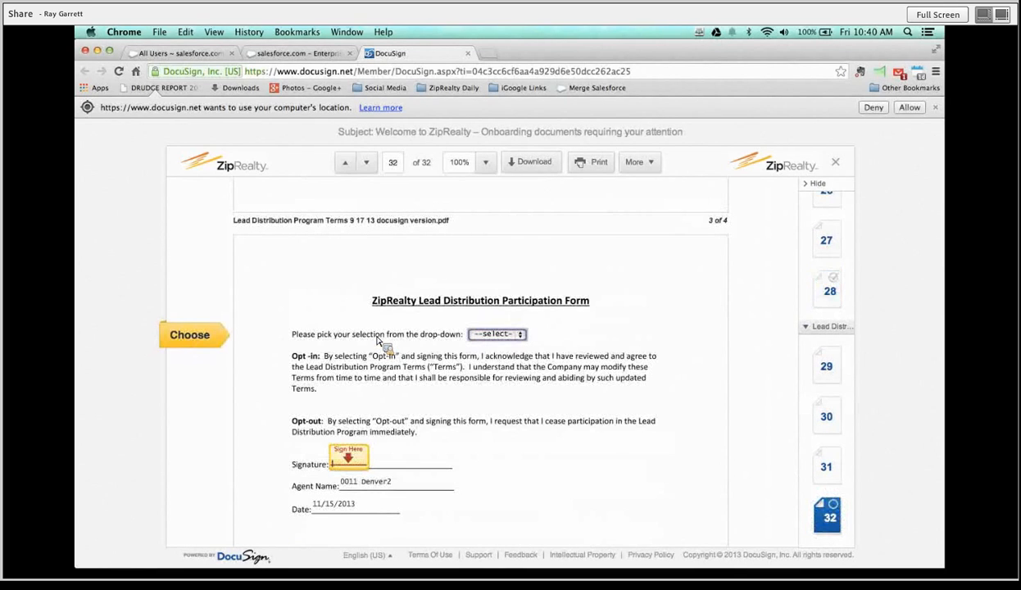
Choose Opt-In for Lead Distribution and sign the participation form.
{"action": "left_click", "coordinate": [519, 334]}
{"action": "left_click", "coordinate": [516, 348]}
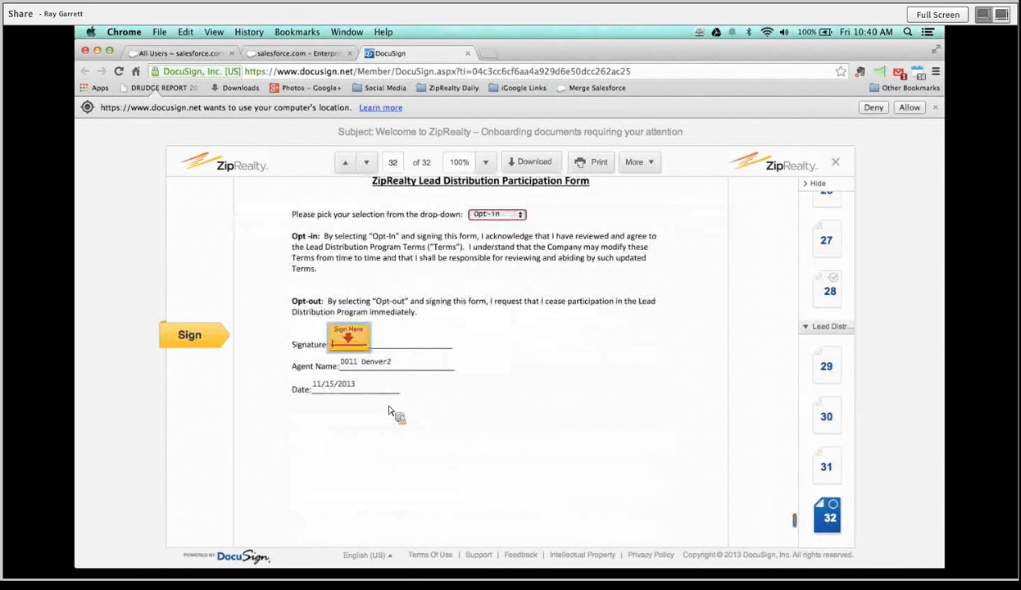
{"action": "left_click", "coordinate": [357, 338]}
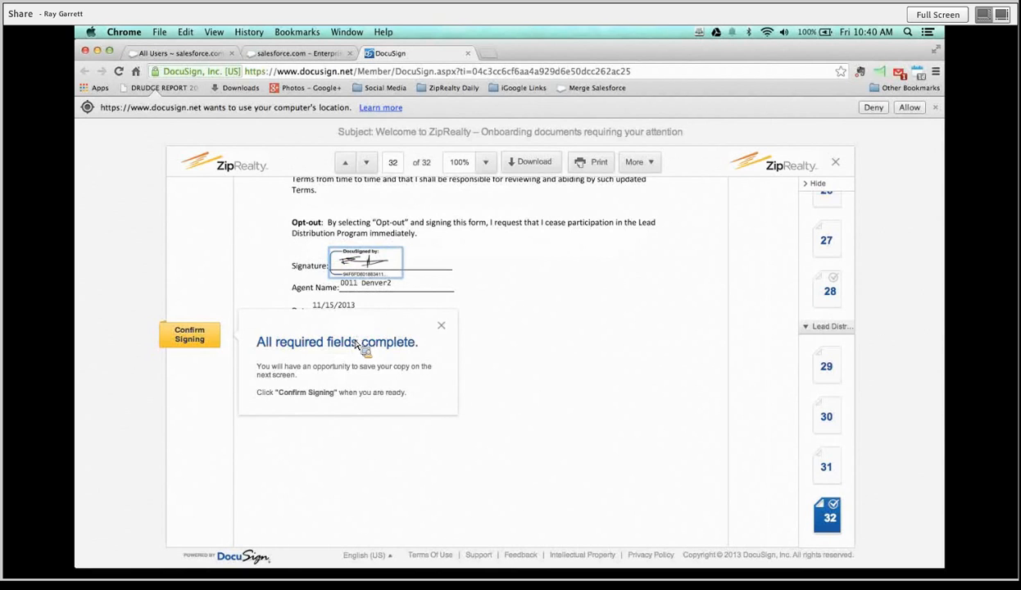
Confirm signing, decline saving a copy, and briefly check the Checker Plus Gmail preview.
{"action": "left_click", "coordinate": [204, 344]}
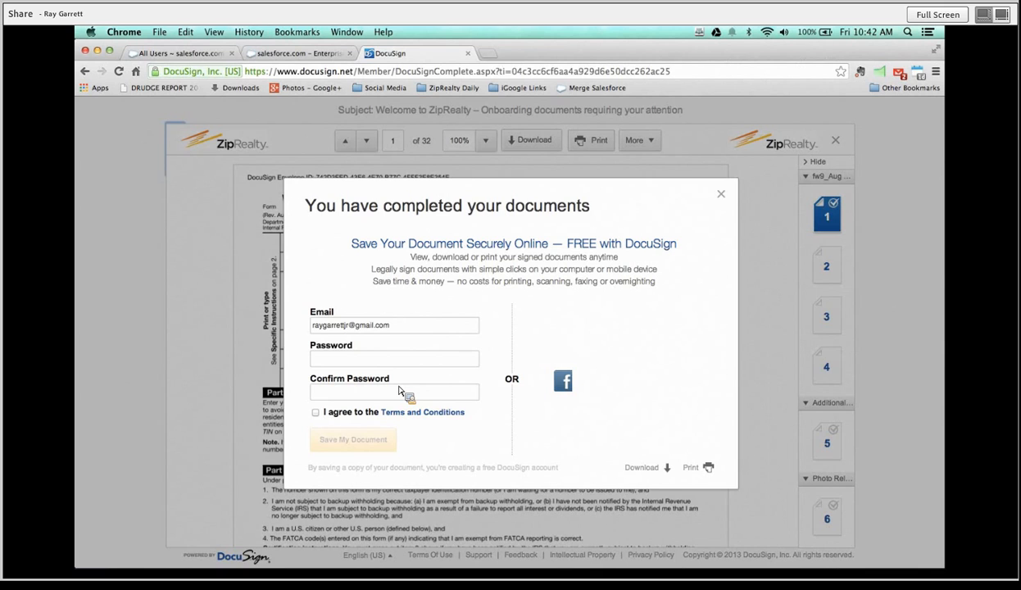
{"action": "left_click", "coordinate": [721, 194]}
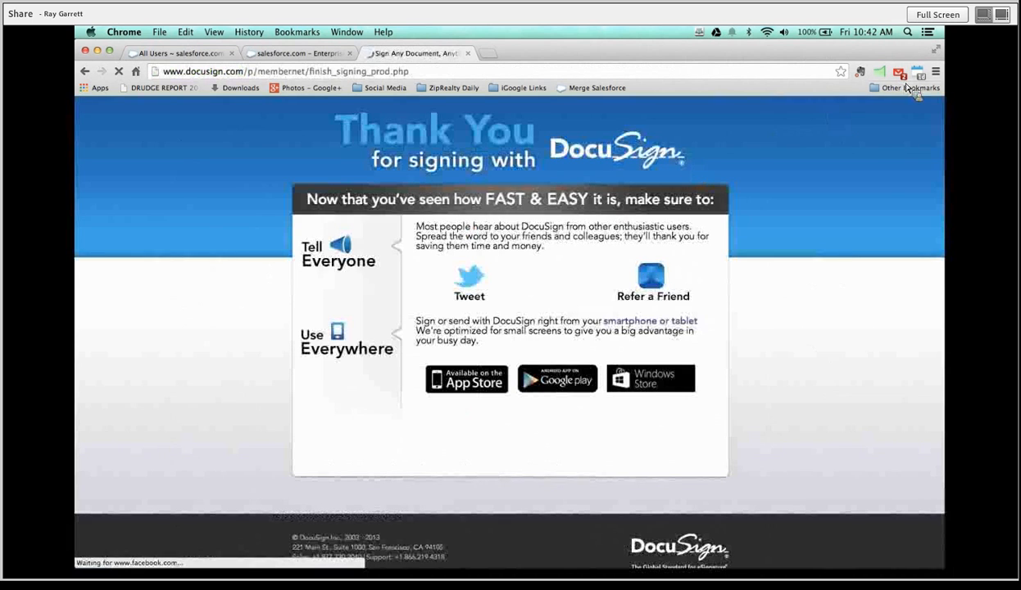
{"action": "left_click", "coordinate": [905, 78]}
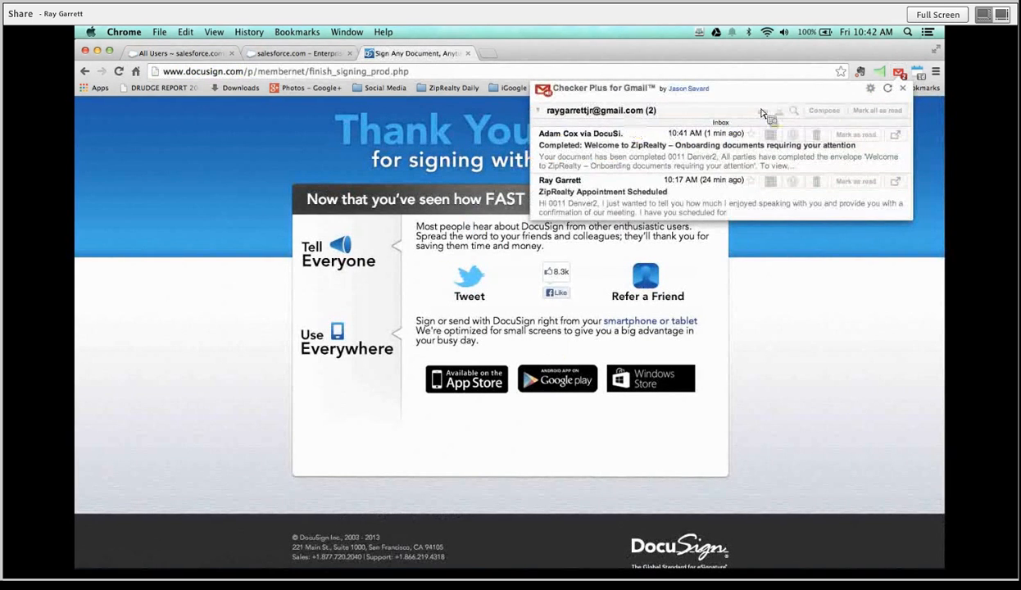
{"action": "left_click", "coordinate": [903, 87]}
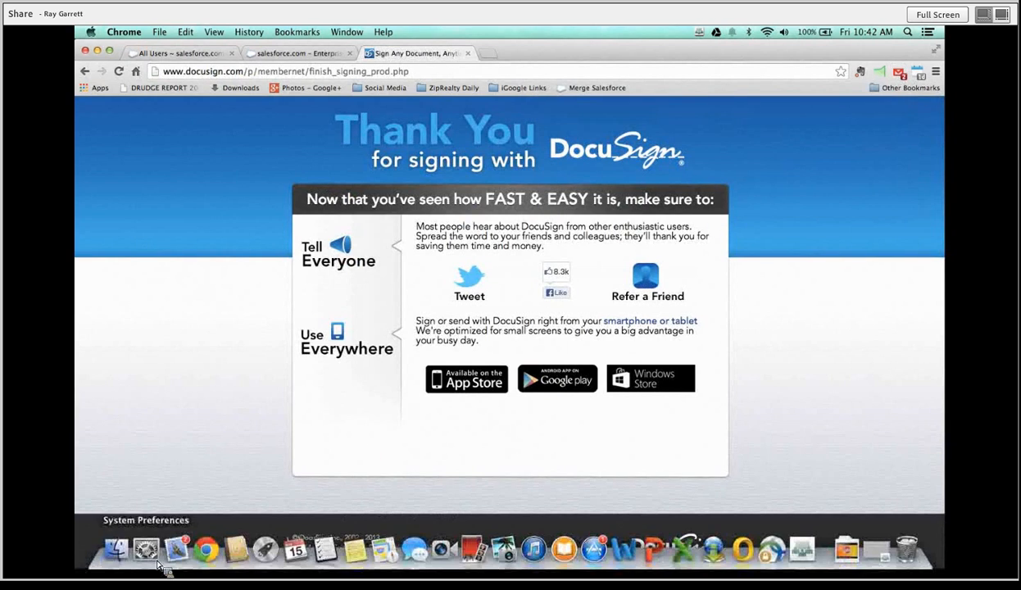
Switch to Mail and open the 'Completed: Welcome to ZipRealty' email.
{"action": "left_click", "coordinate": [160, 548]}
{"action": "left_click", "coordinate": [315, 119]}
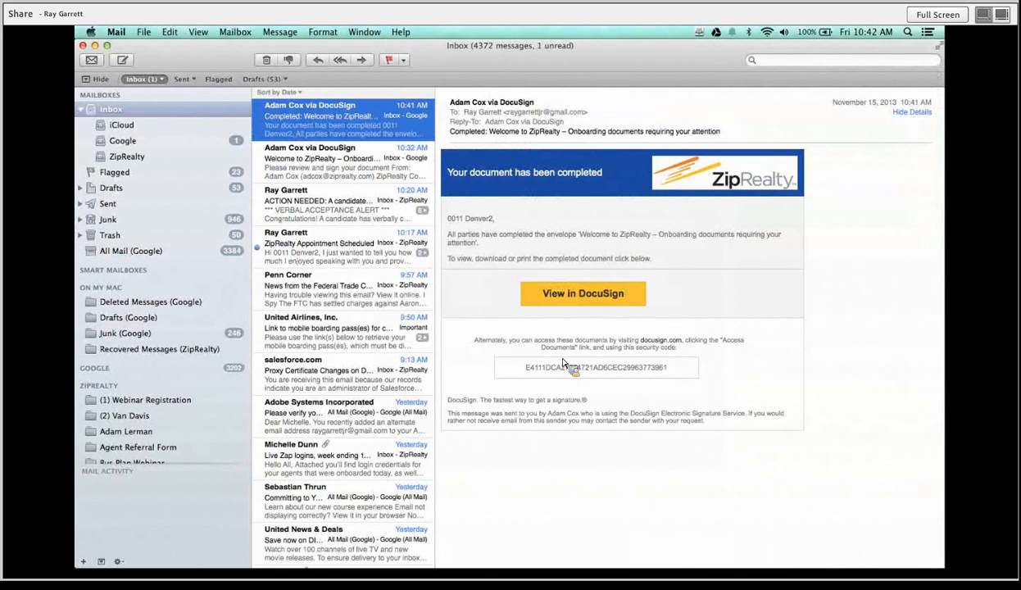
Bring the Adobe Connect meeting forward from Mission Control and stop screen sharing.
{"action": "key", "text": "ctrl+Up"}
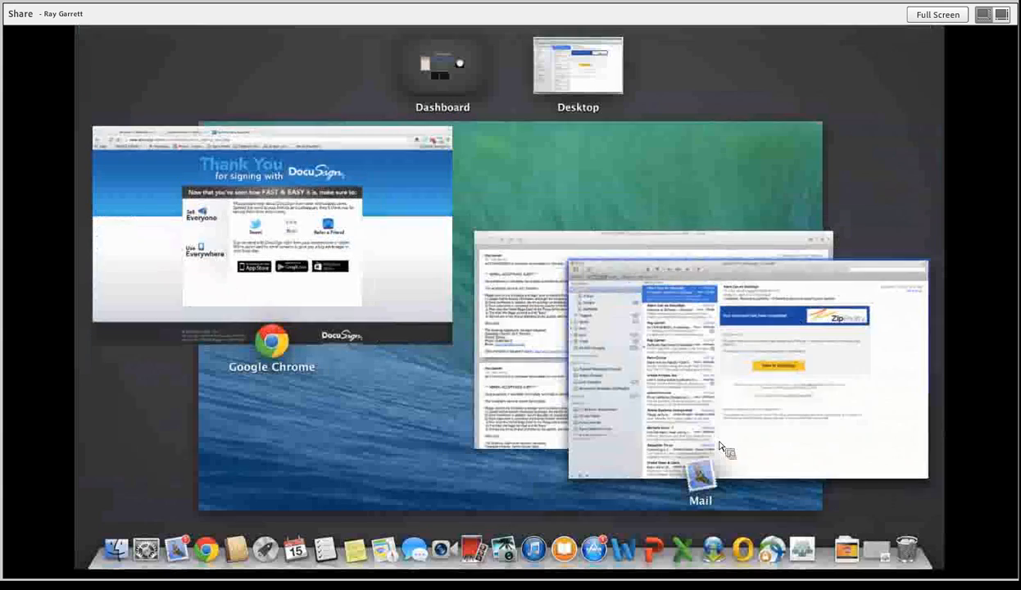
{"action": "left_click", "coordinate": [801, 551]}
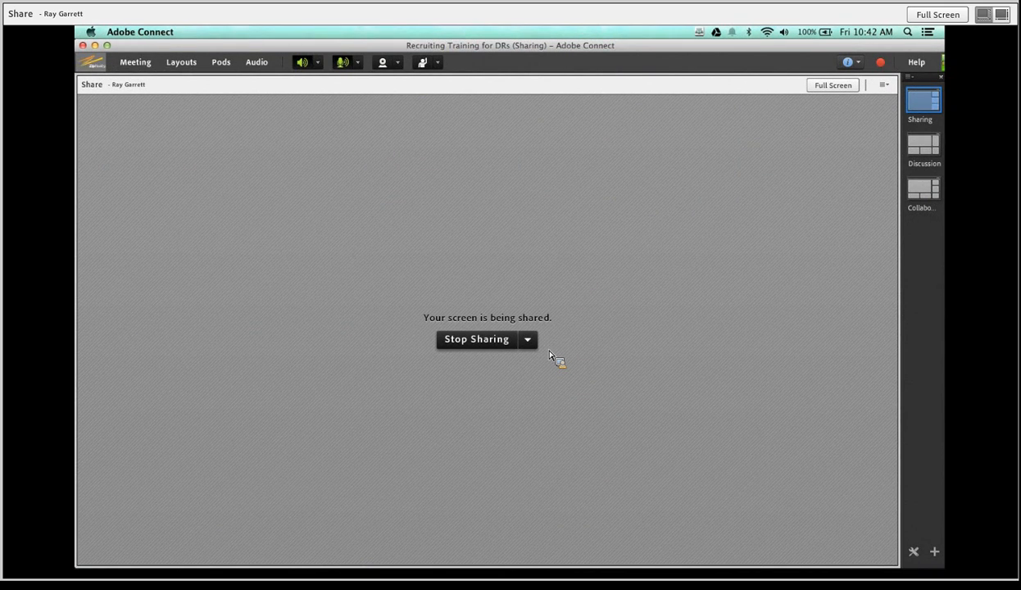
{"action": "left_click", "coordinate": [490, 350]}
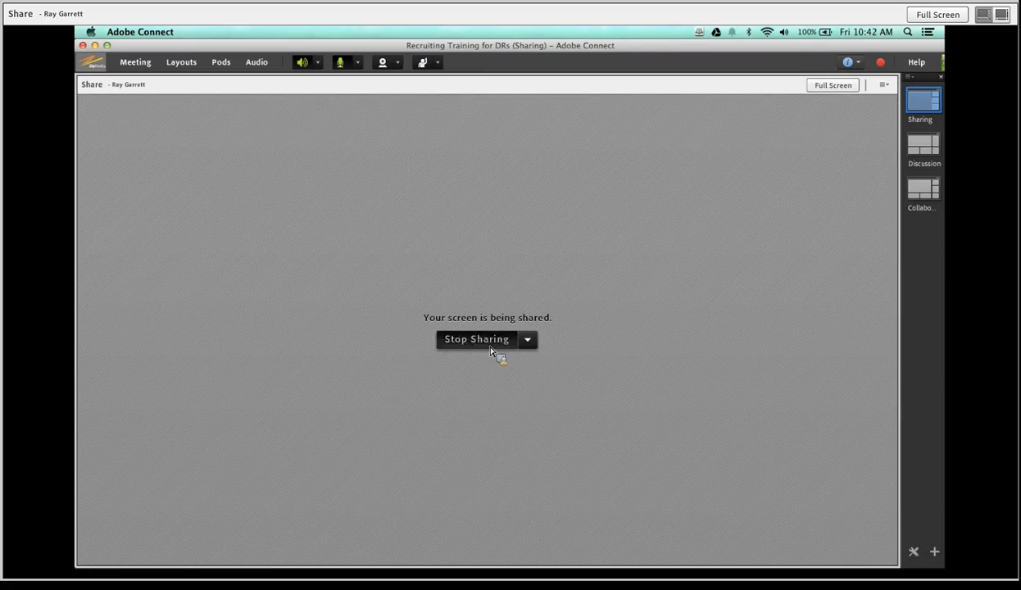